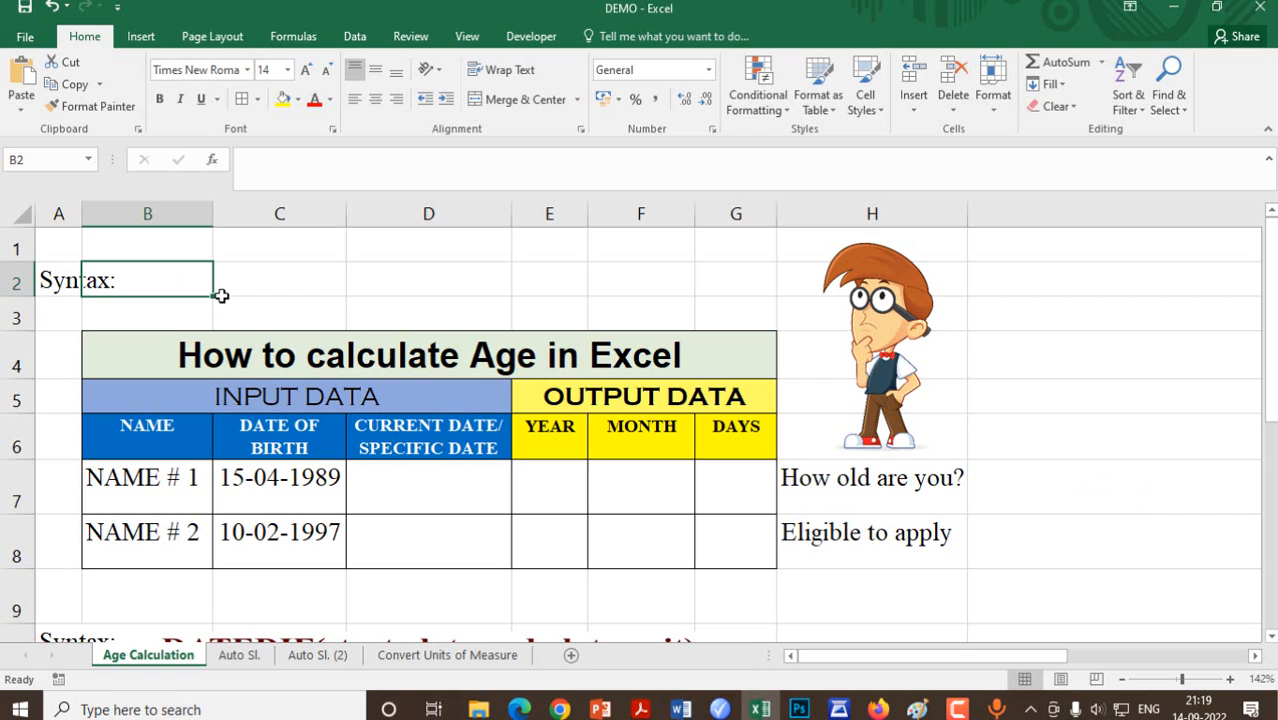
Paste the DATEDIF syntax picture at cell B2, beside the Syntax label
key(ctrl+v)
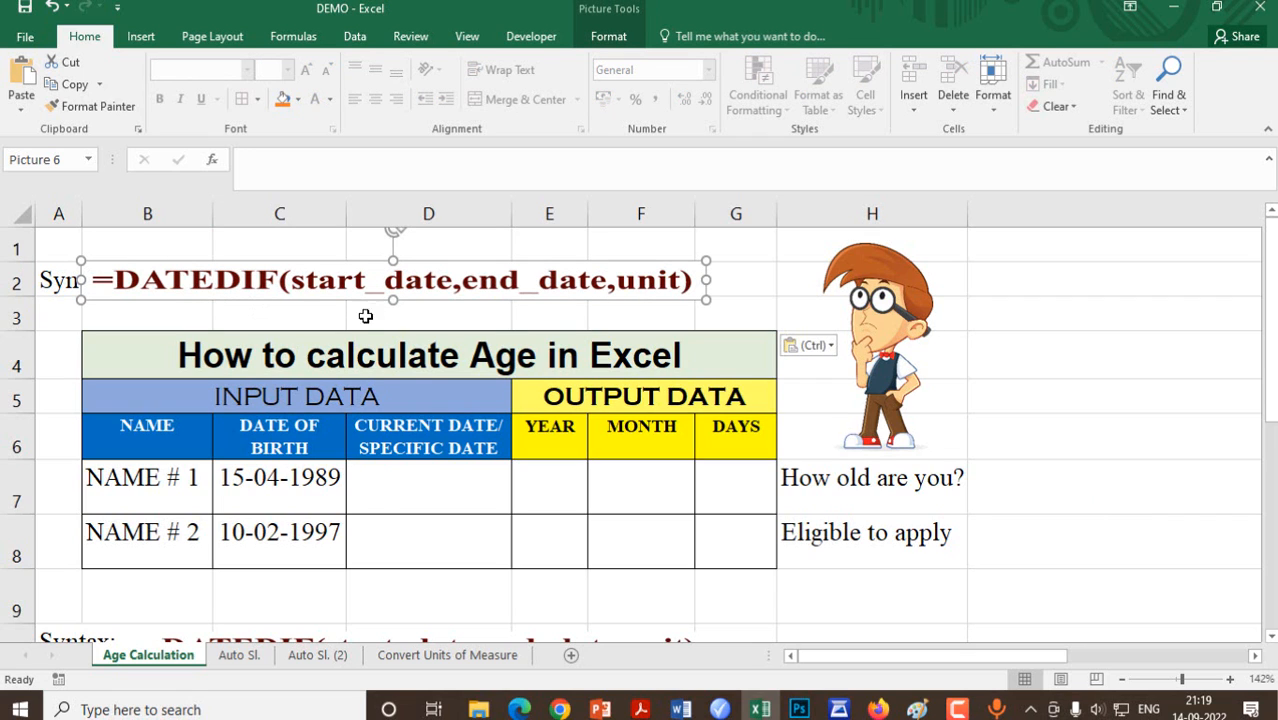
click(1068, 364)
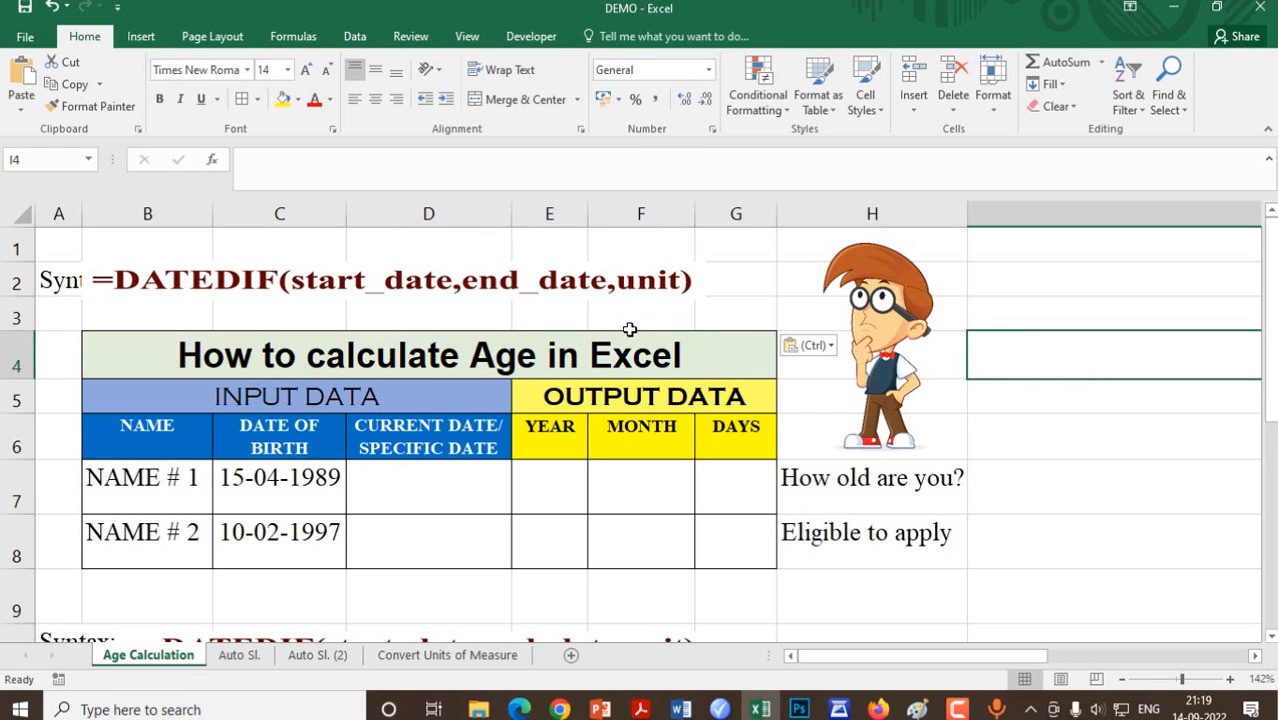
click(125, 362)
drag(125, 362, 183, 525)
drag(278, 488, 278, 540)
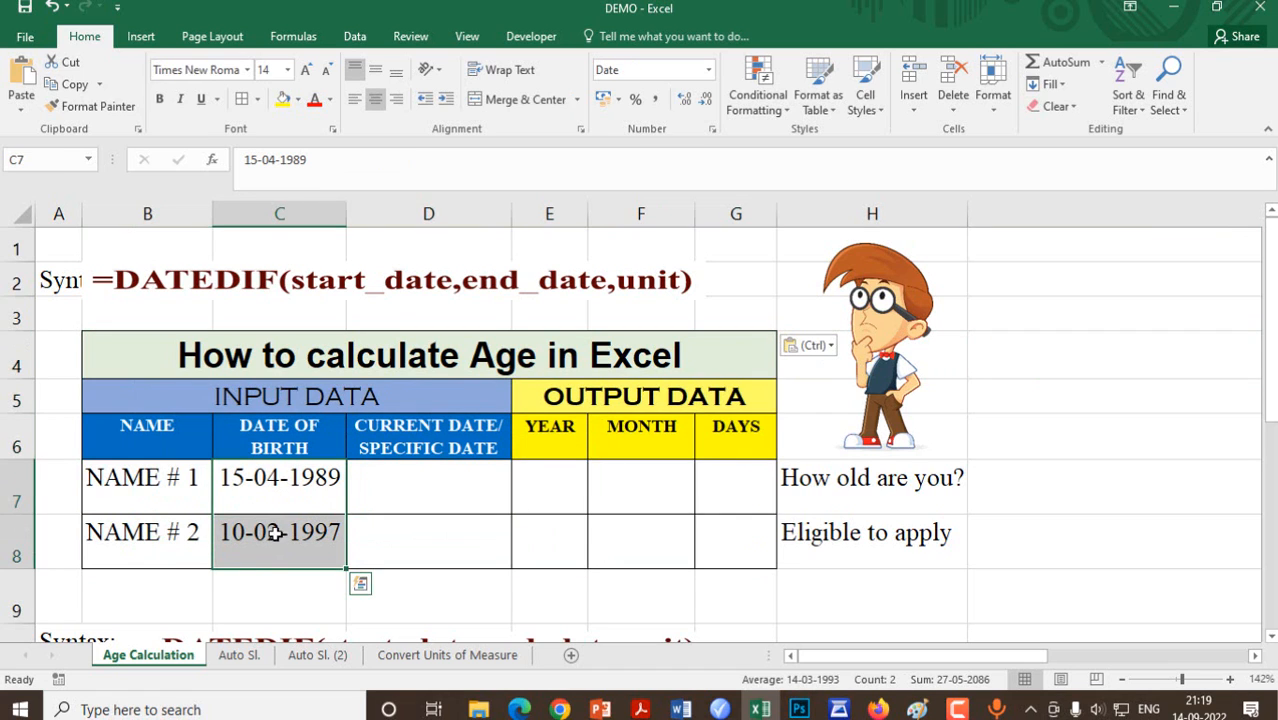
Enter the formula =today() in D7 as the current date for NAME # 1
click(415, 498)
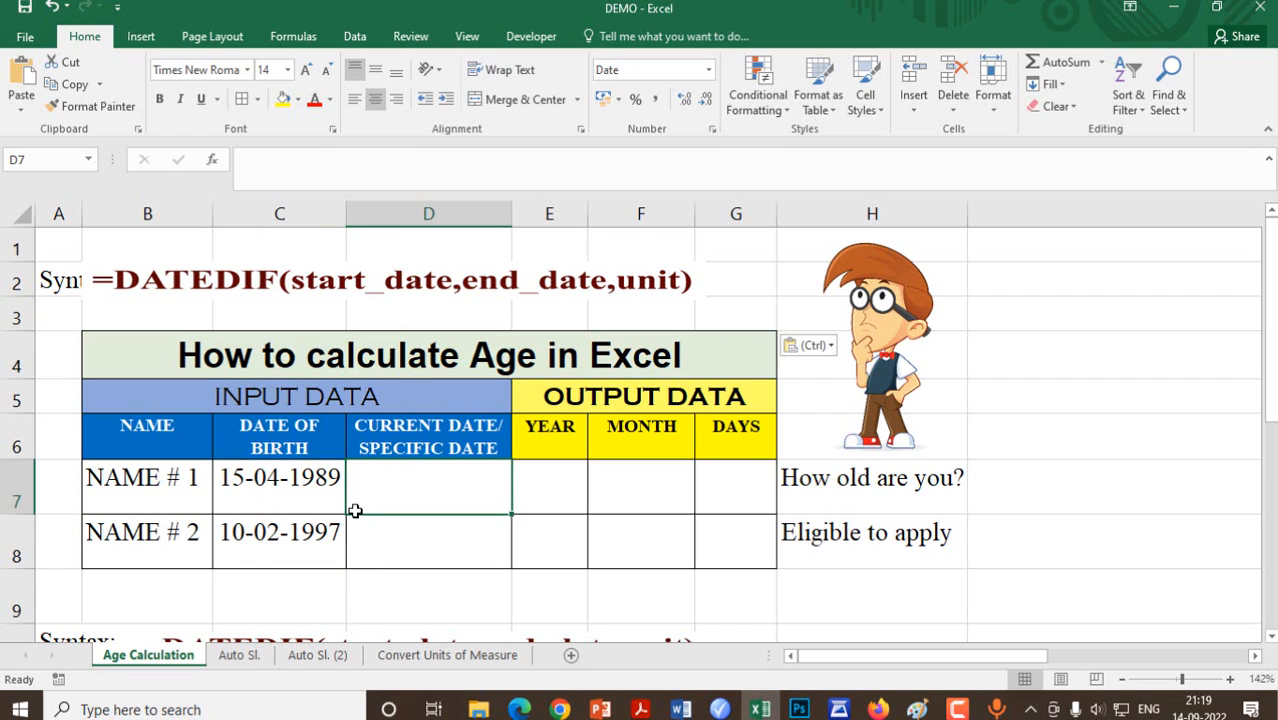
text(=)
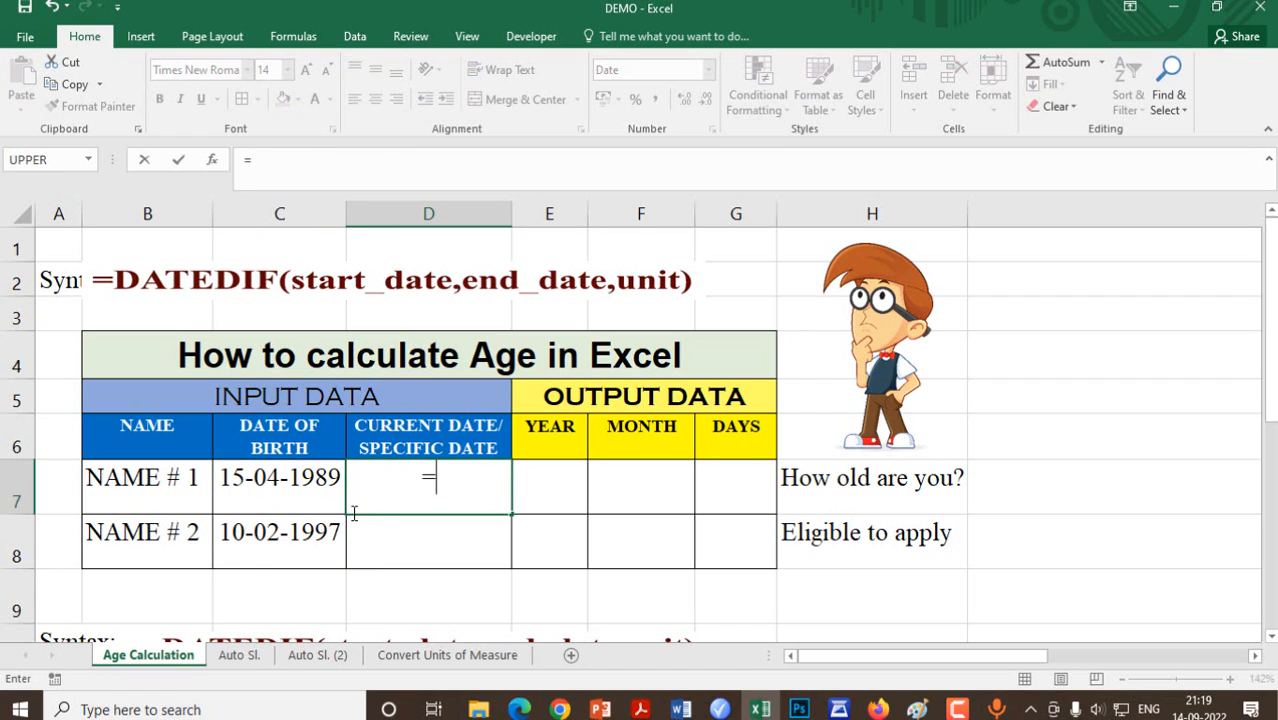
text(today())
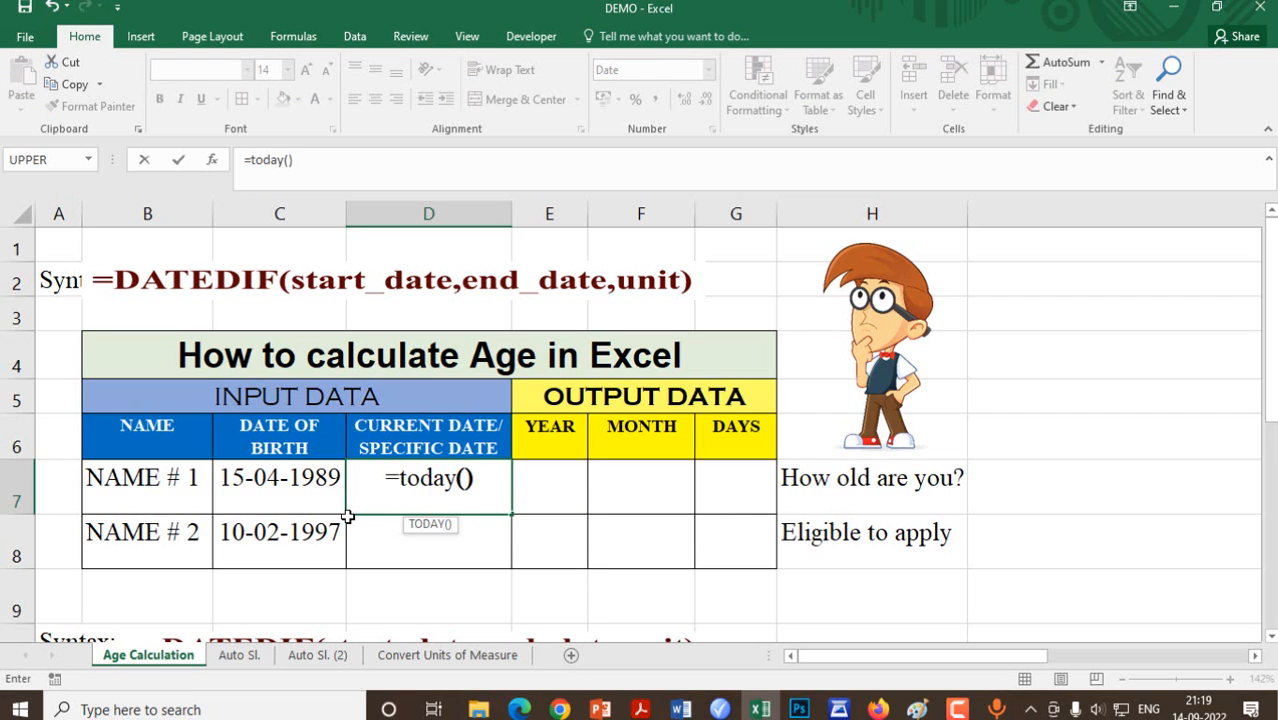
key(Return)
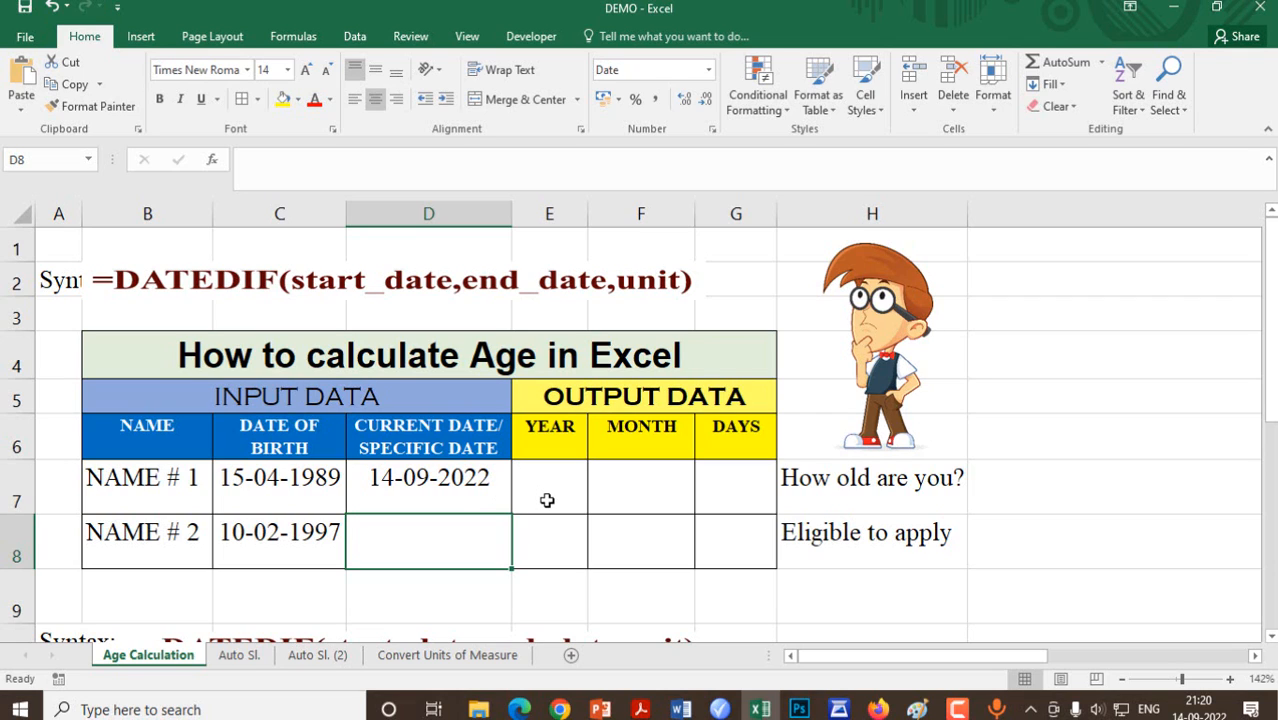
Begin a DATEDIF formula in year cell E7 with C7 as the start date and D7 as the end date
drag(547, 500, 704, 502)
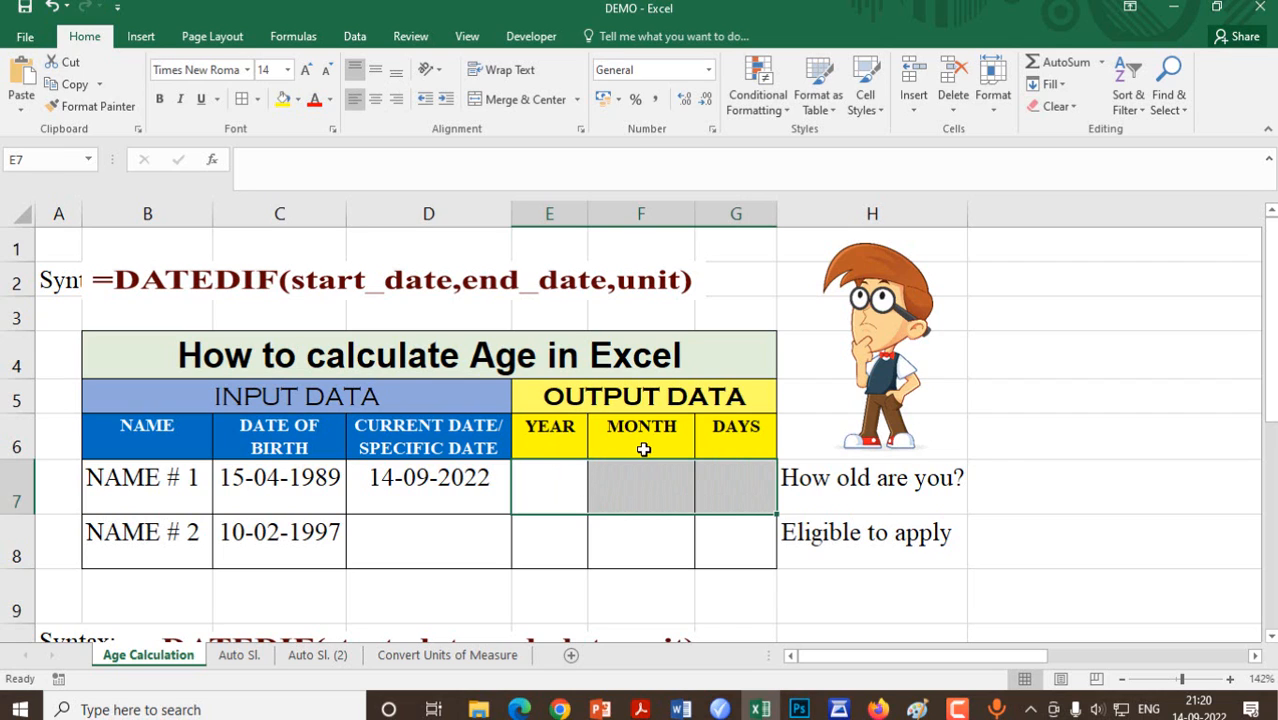
click(536, 488)
text(=dat)
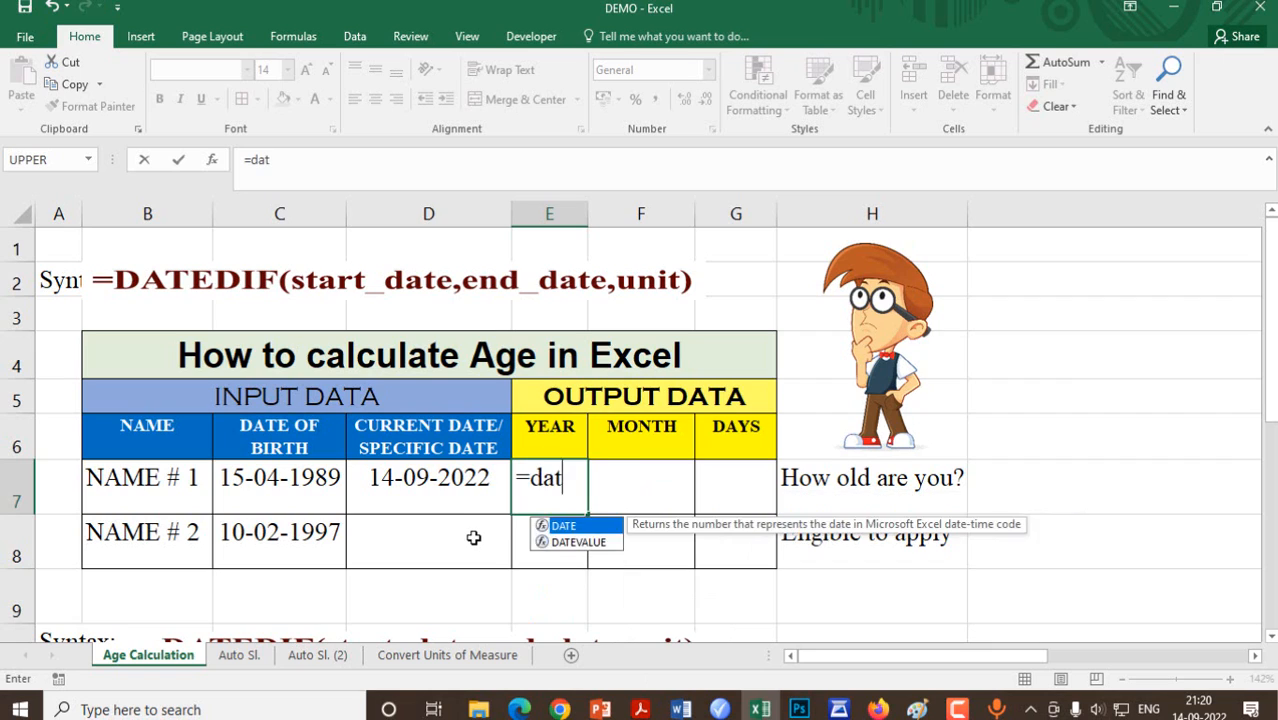
text(edif)
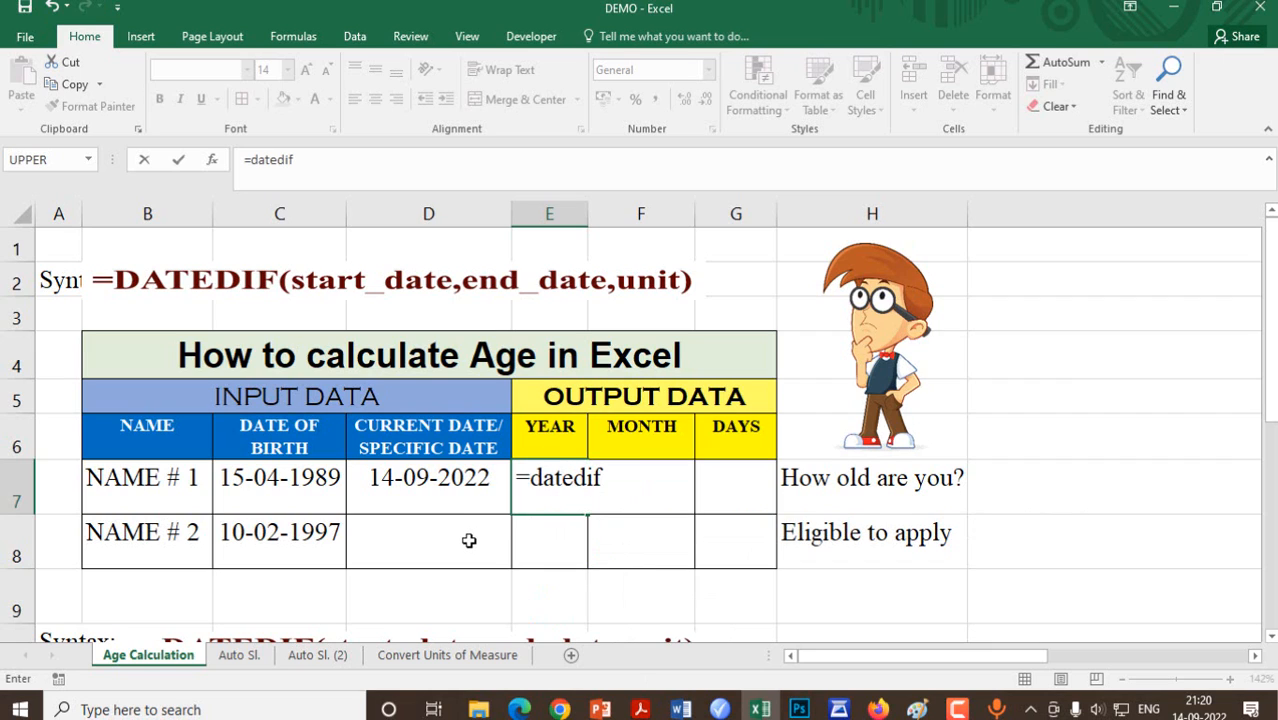
text(()
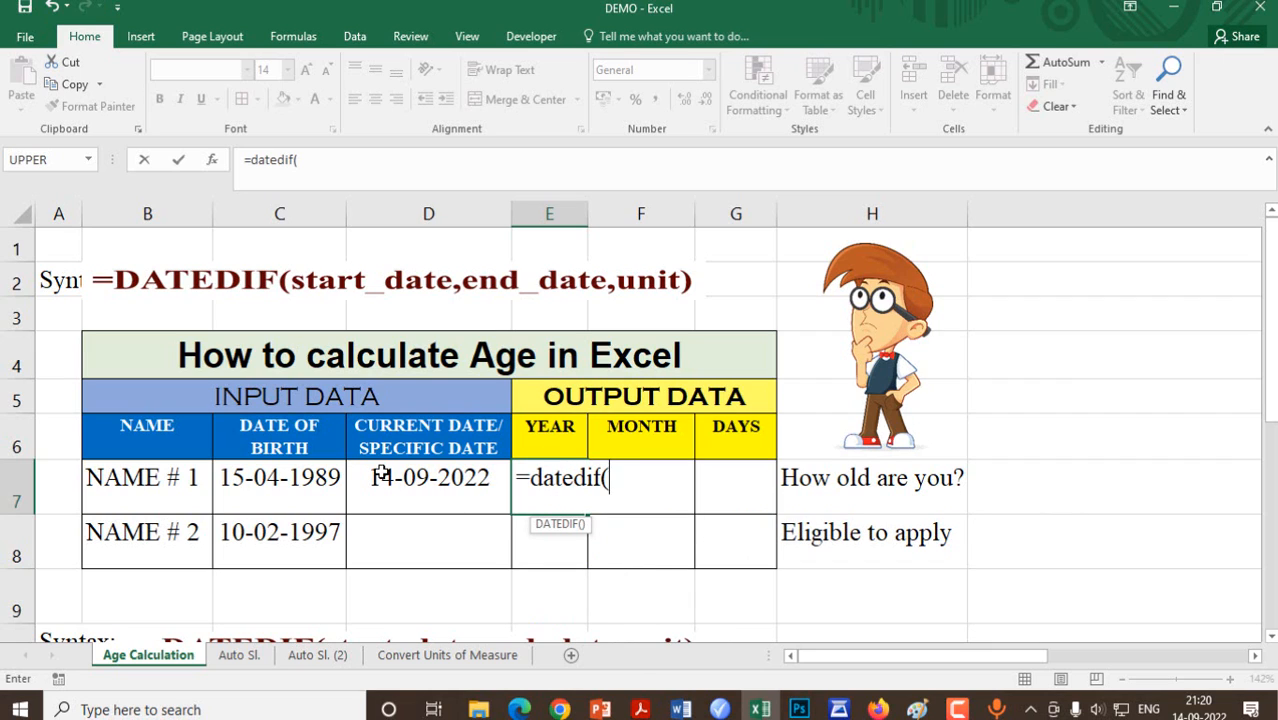
click(288, 477)
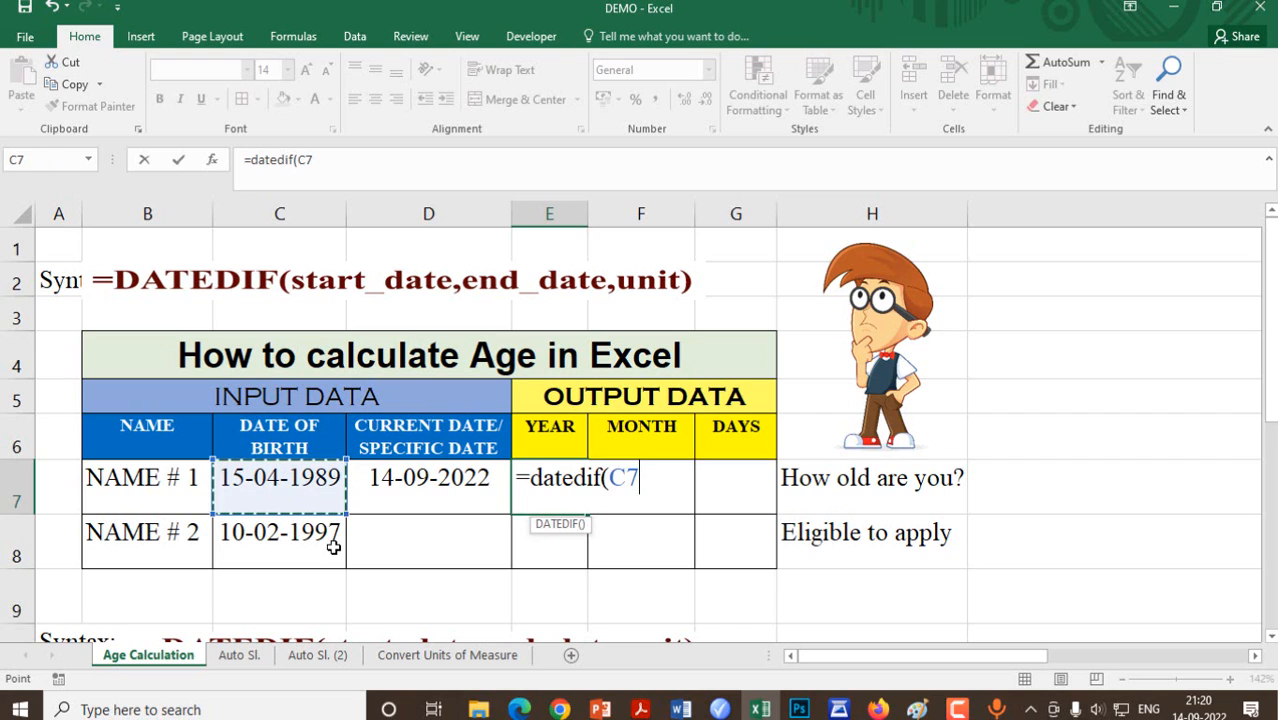
text(,)
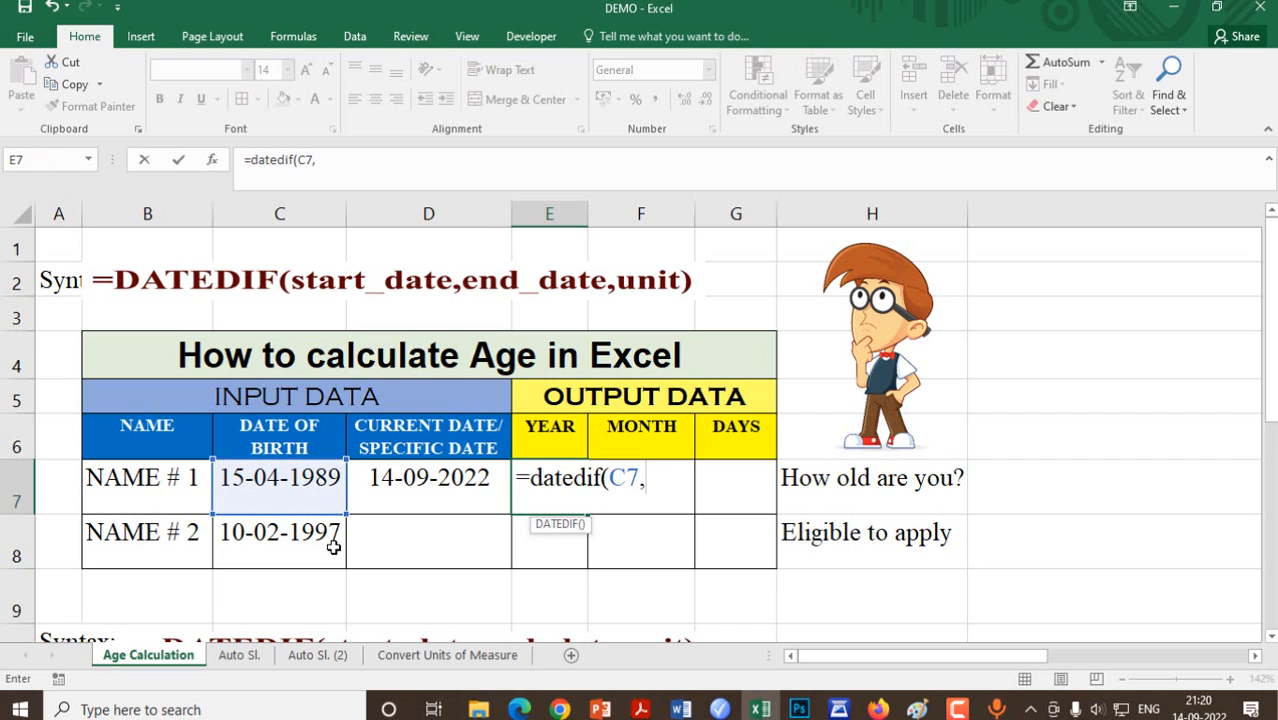
click(410, 490)
text(,)
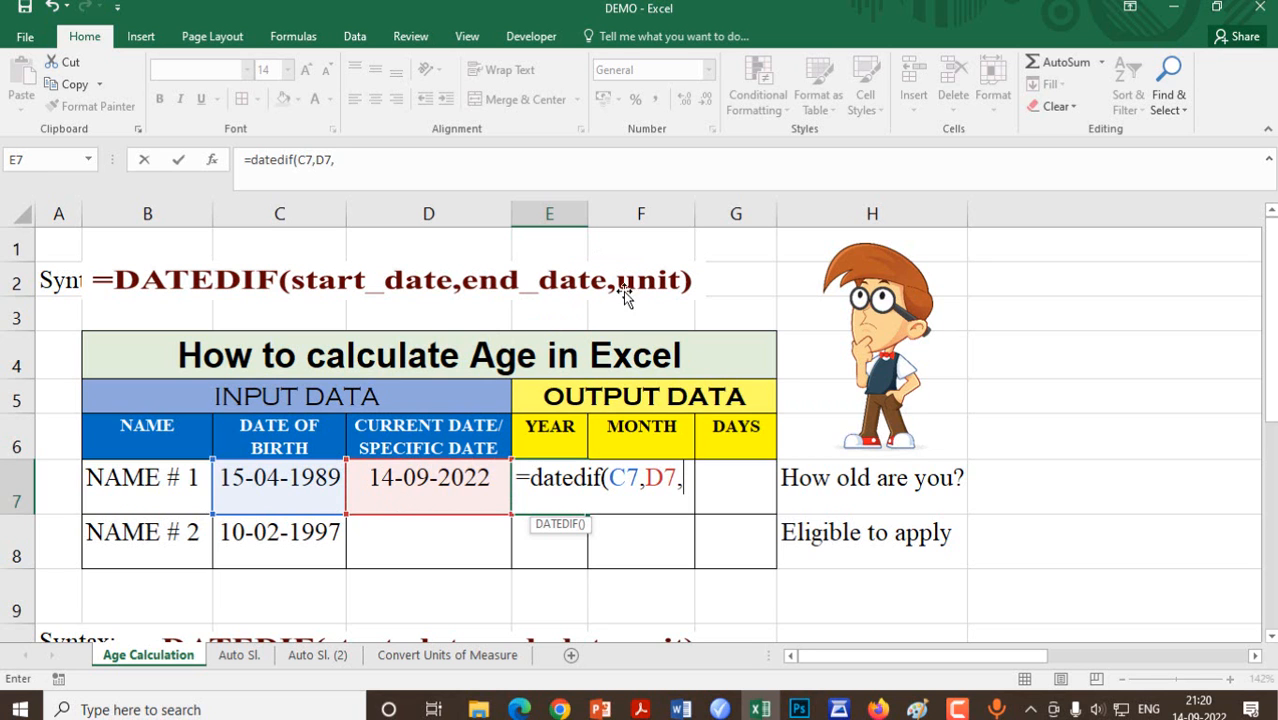
Switch to the DATEDIF reference image in Paint and outline the "Y", "YM" and "MD" units with red rectangles
click(917, 709)
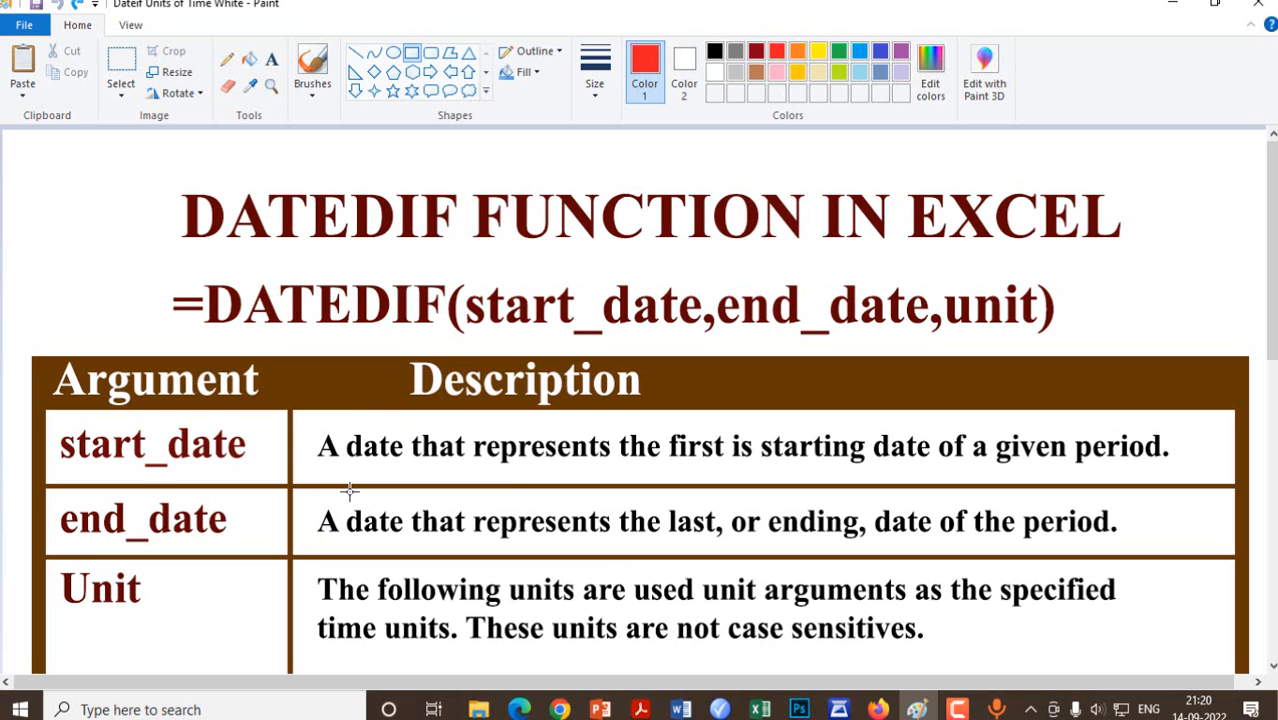
scroll(349, 488, down, 3)
scroll(347, 484, up, 1)
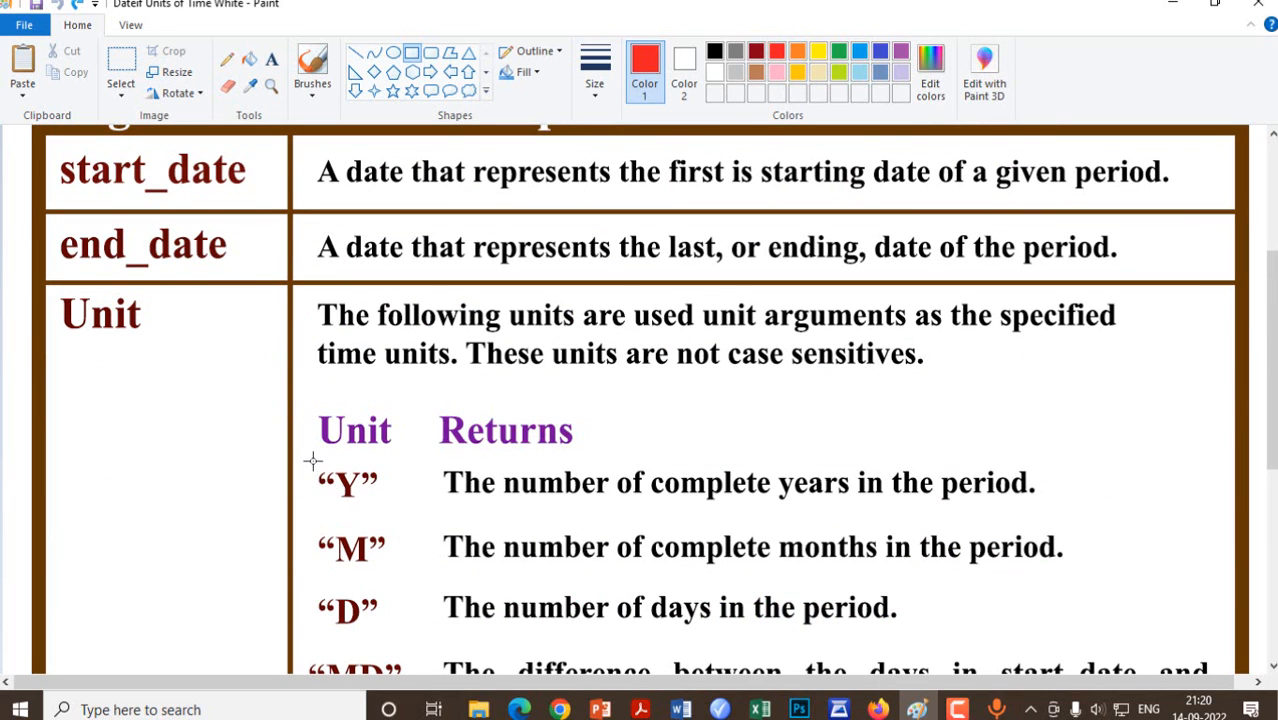
drag(312, 460, 387, 515)
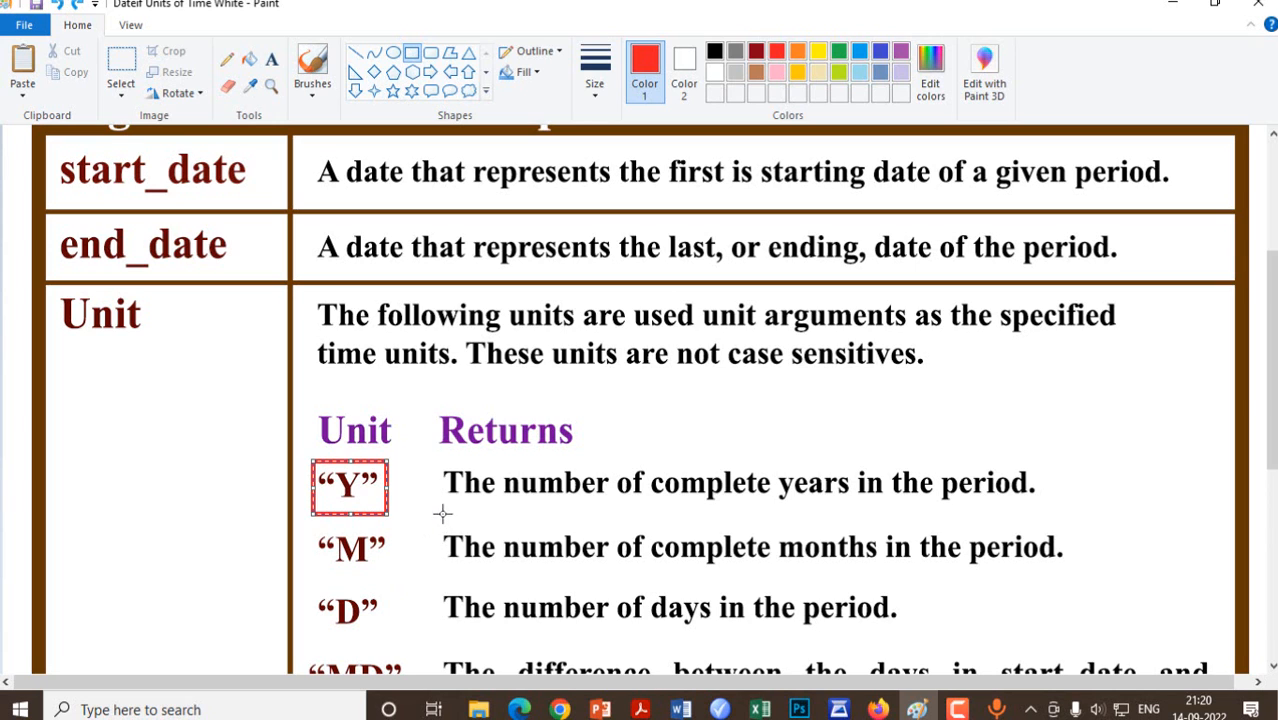
scroll(355, 505, down, 3)
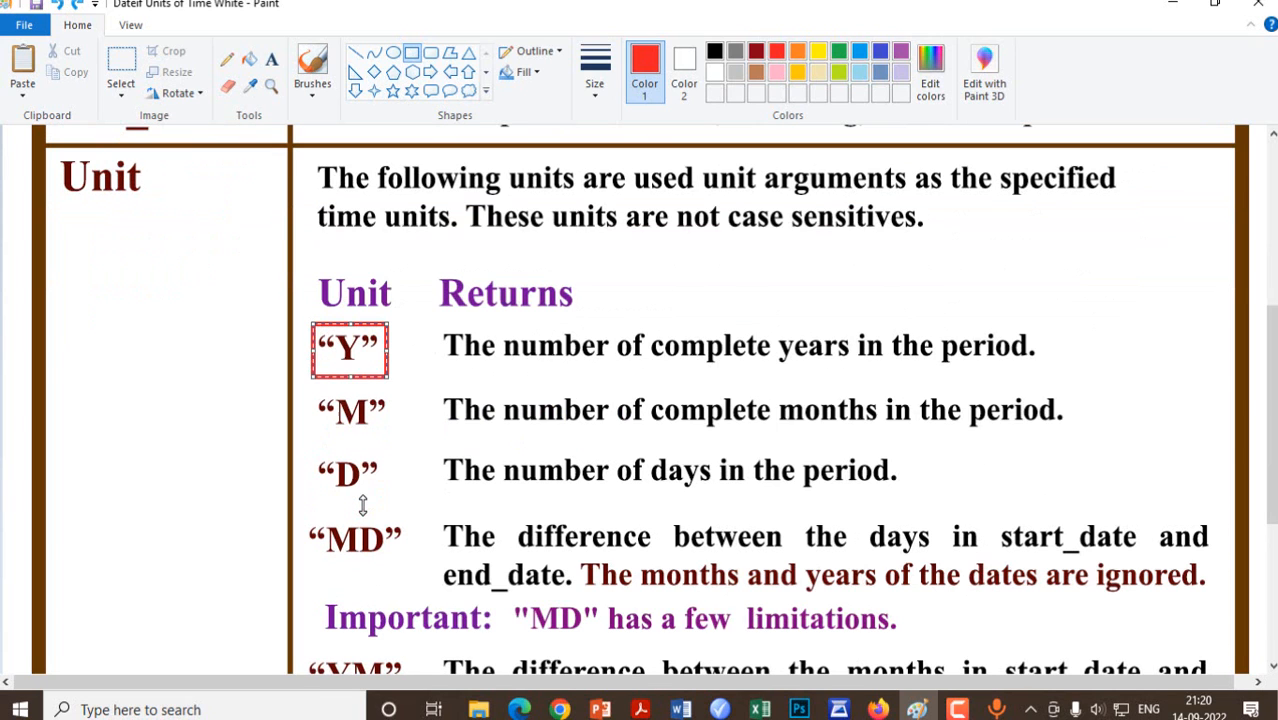
scroll(375, 528, down, 6)
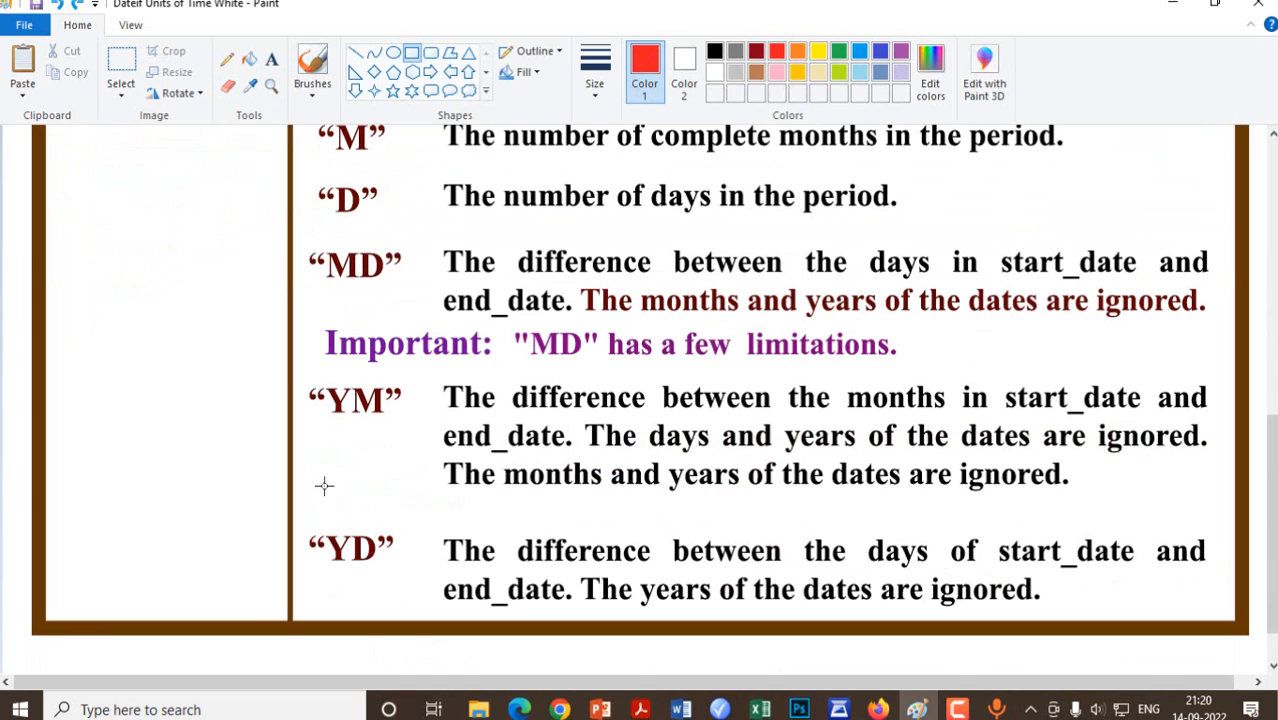
mouse_move(302, 375)
mouse_down()
mouse_move(320, 436)
mouse_move(402, 436)
mouse_up()
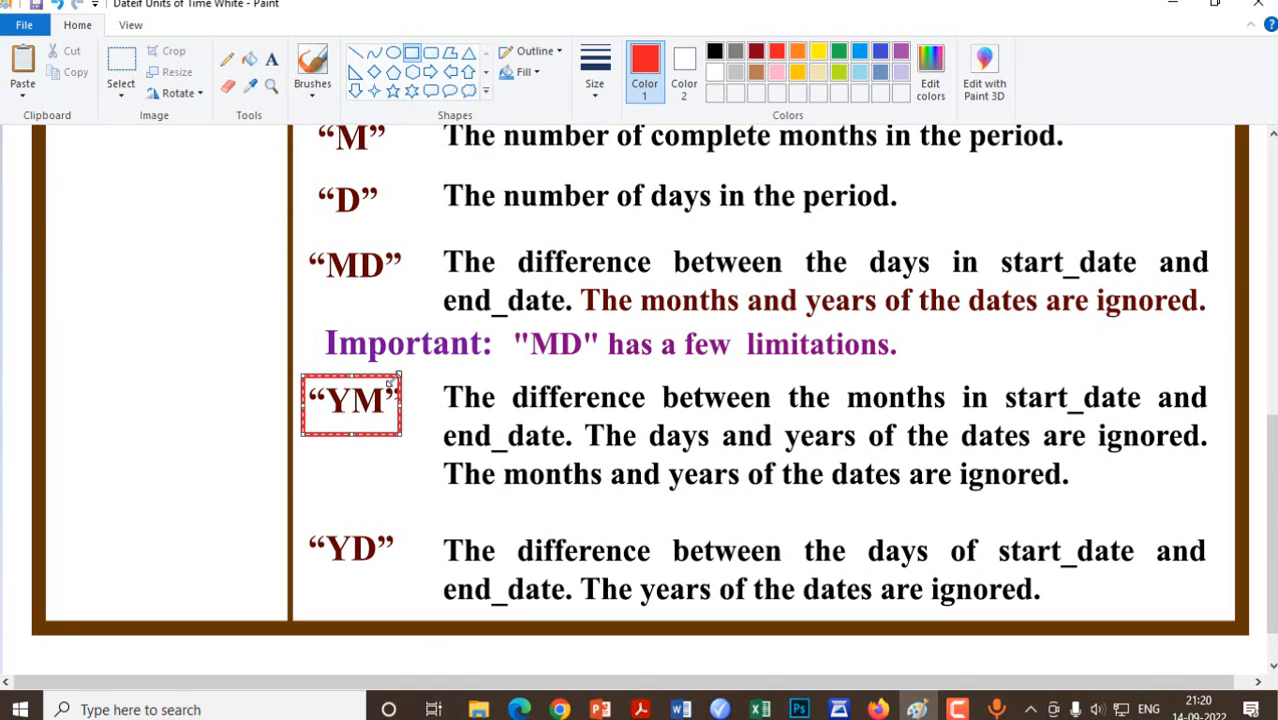
scroll(389, 382, up, 3)
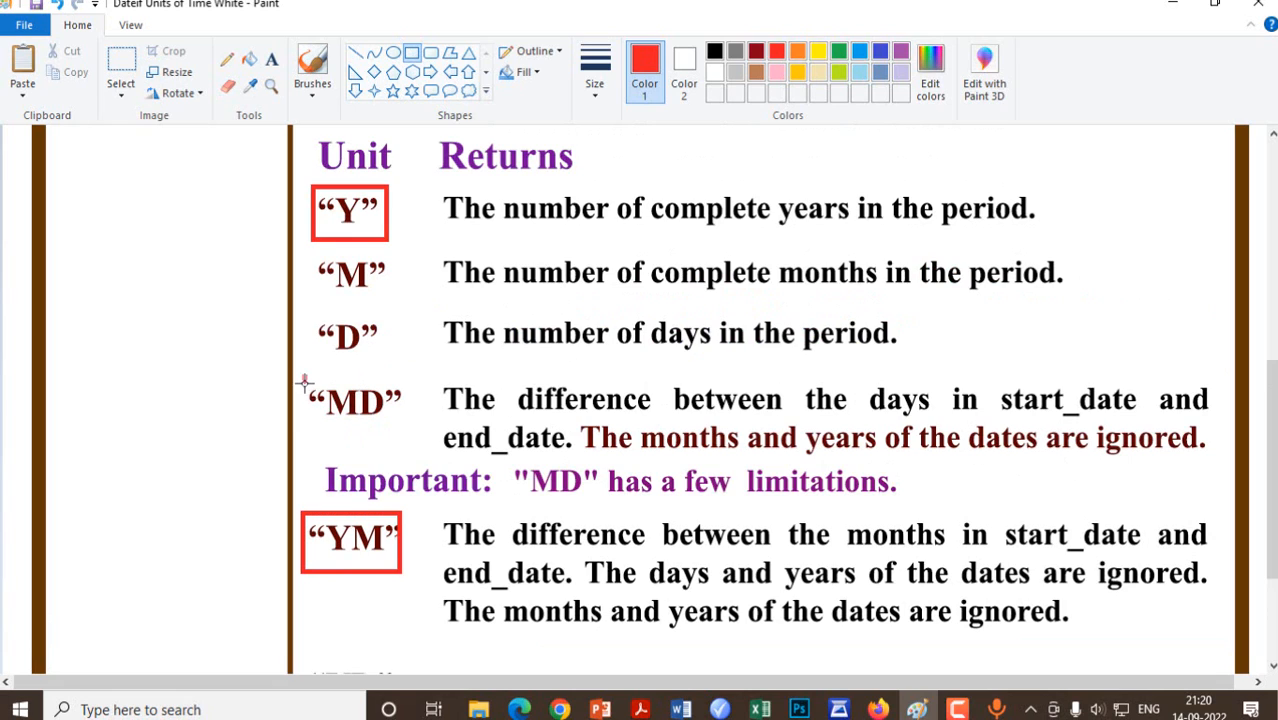
mouse_move(303, 377)
mouse_down()
mouse_move(315, 432)
mouse_move(410, 446)
mouse_up()
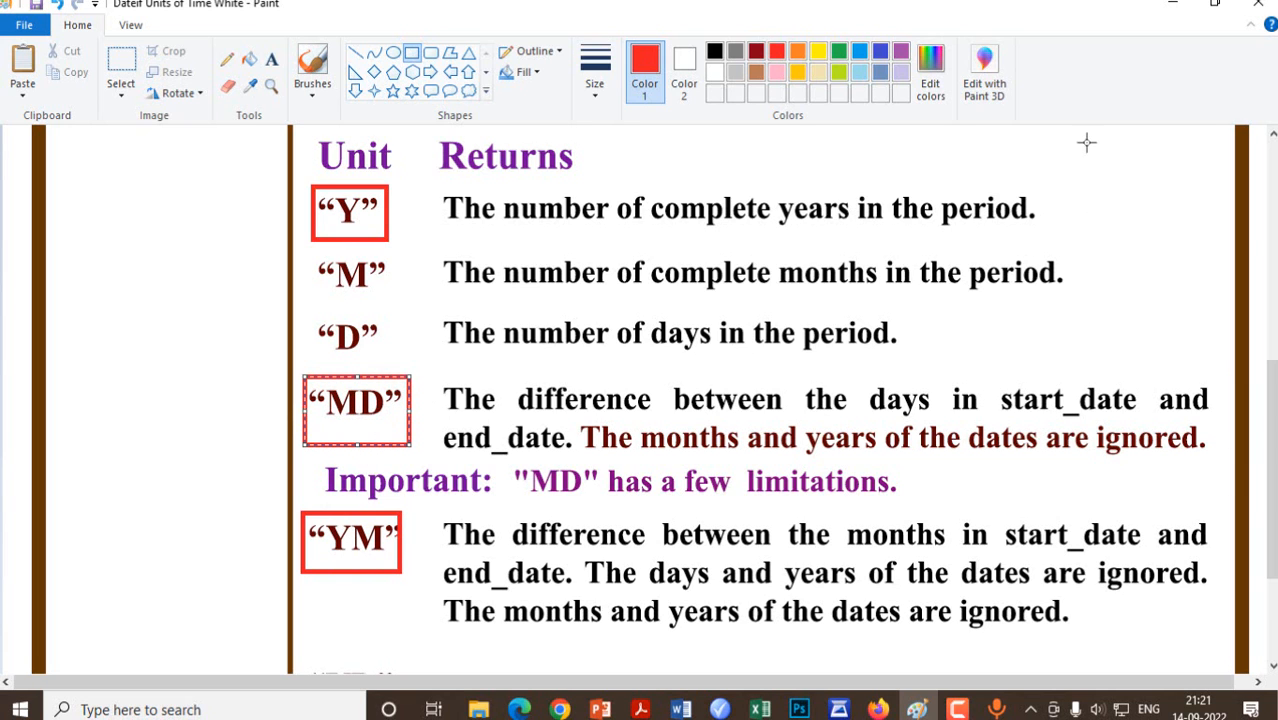
Return to Excel and complete the E7 formula with the unit "y", giving =datedif(C7,D7,"y")
click(1175, 10)
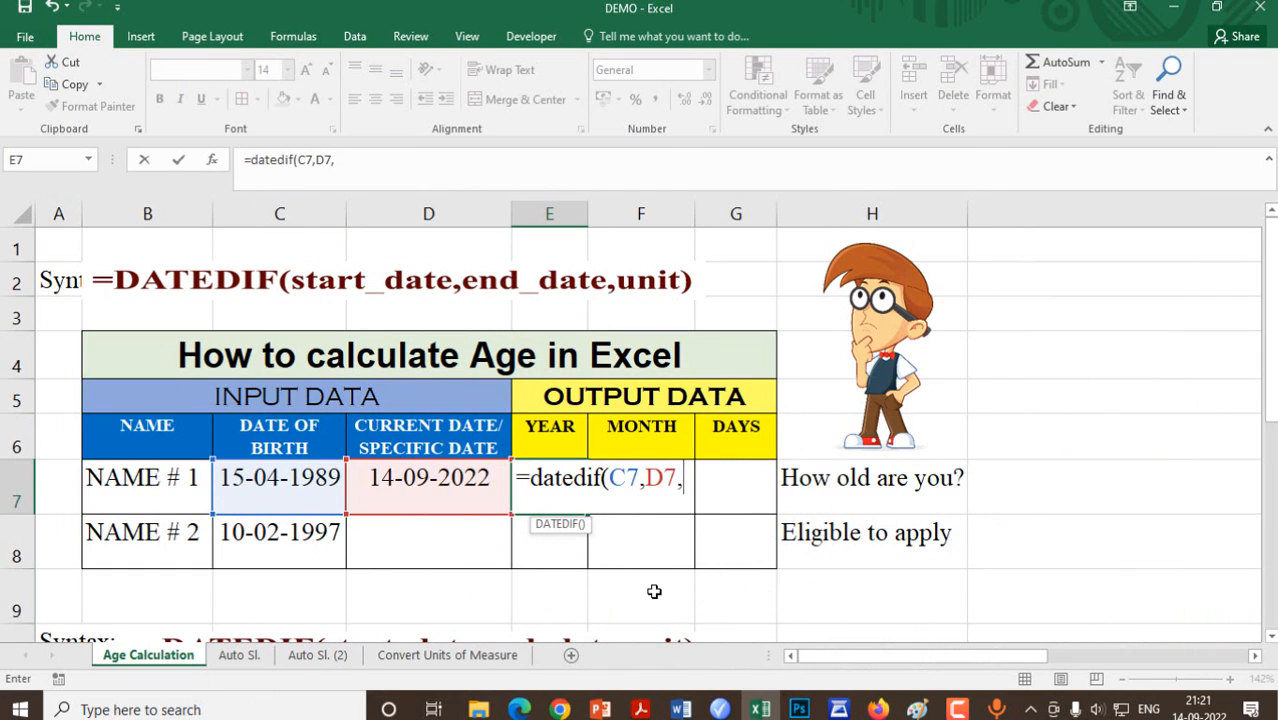
text("Y)
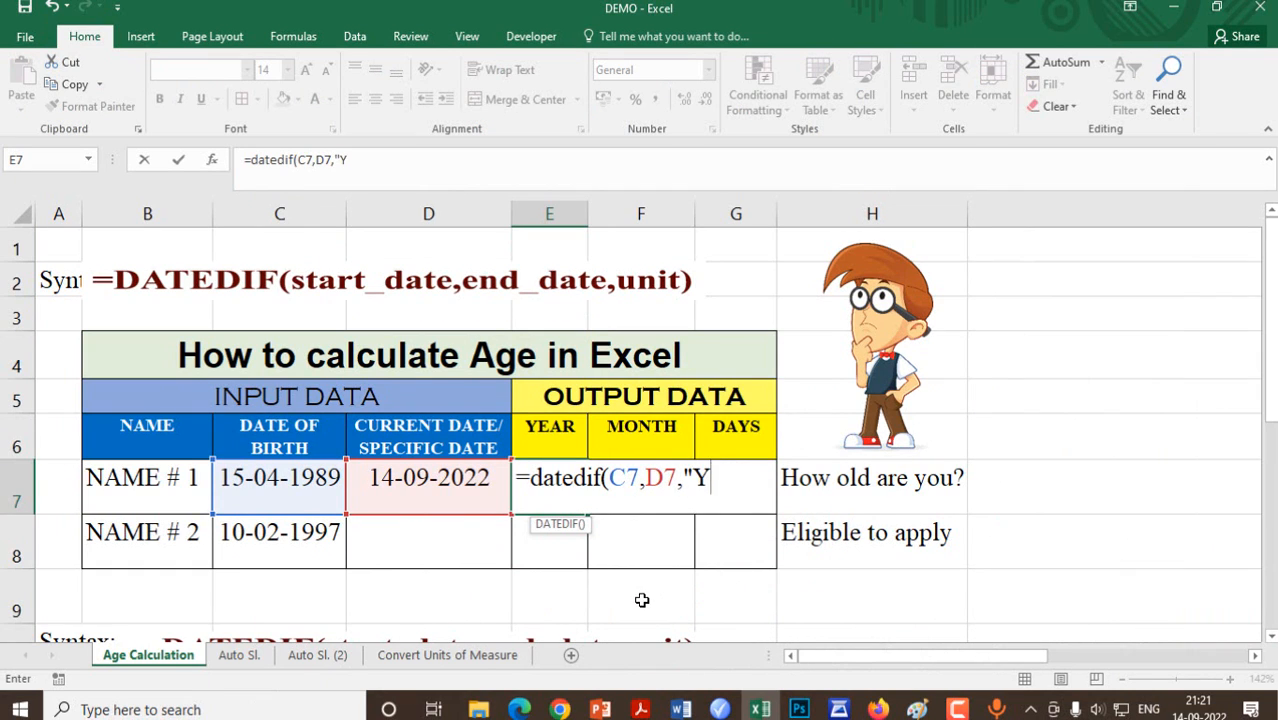
key(BackSpace)
text(y"))
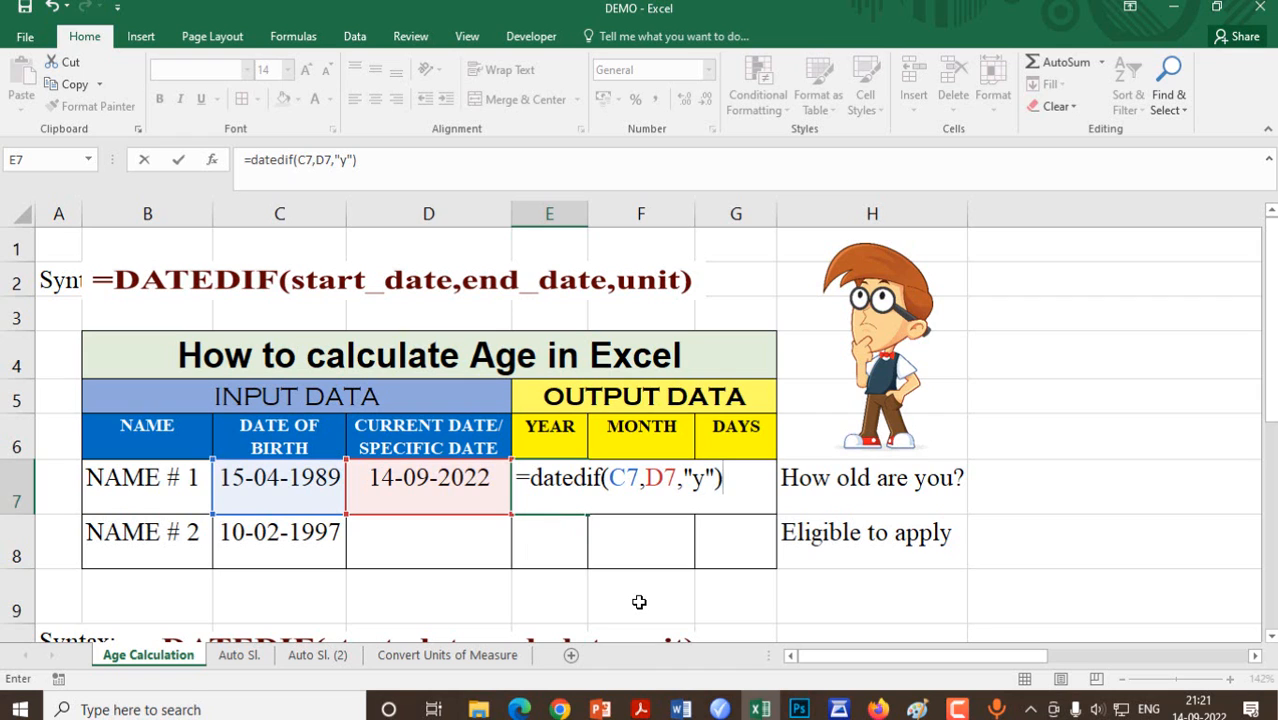
key(Return)
Enter the formula =datedif(C7,D7,"YM") in F7 to calculate the remaining months for NAME # 1
click(639, 508)
text(=date)
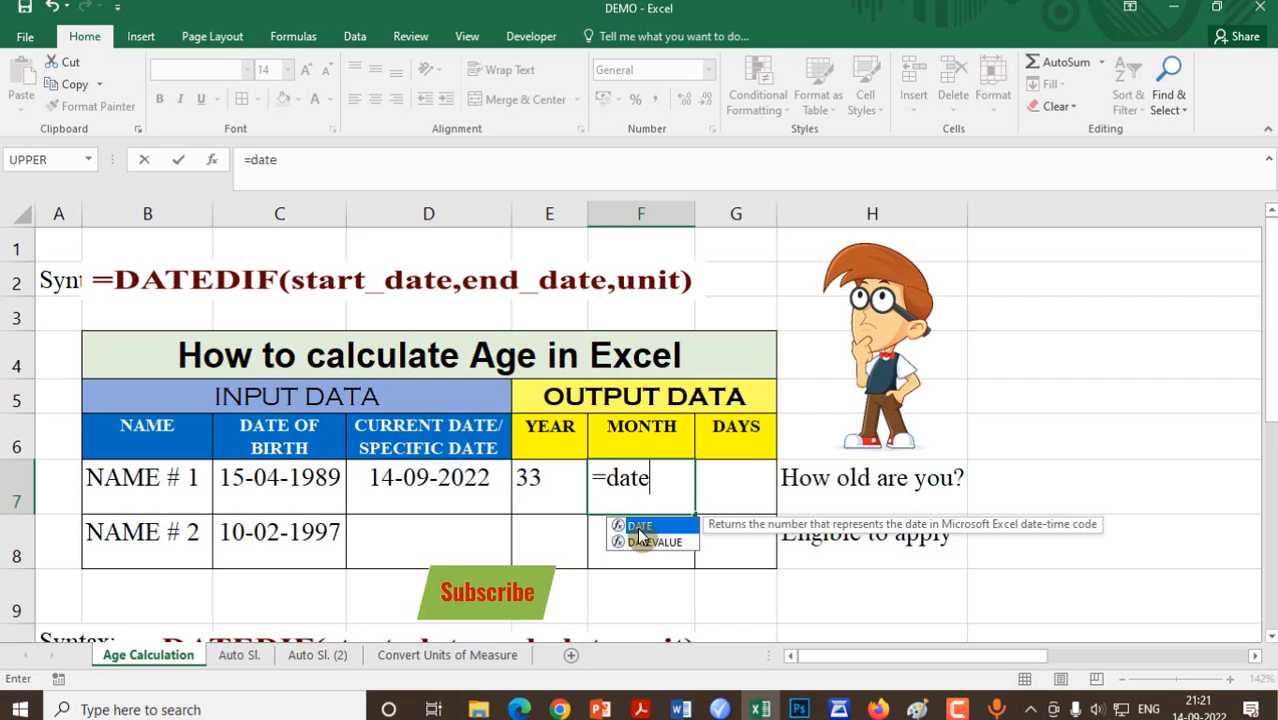
text(dif()
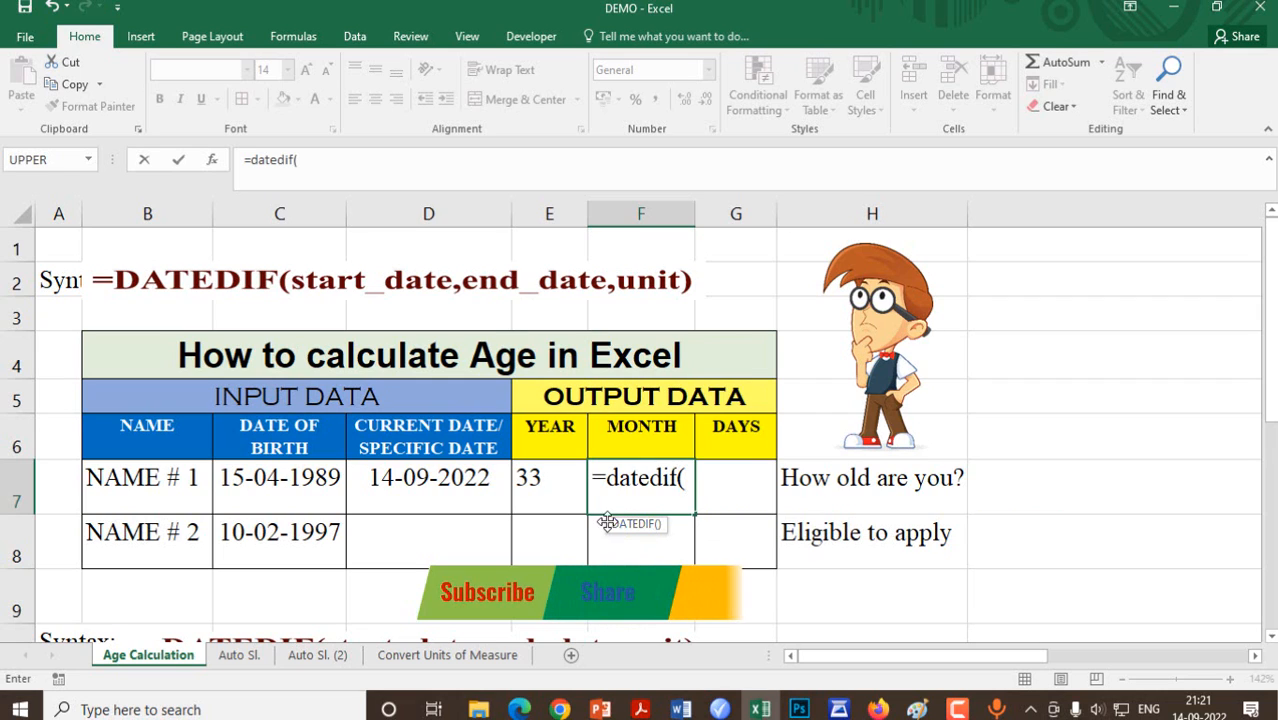
click(262, 484)
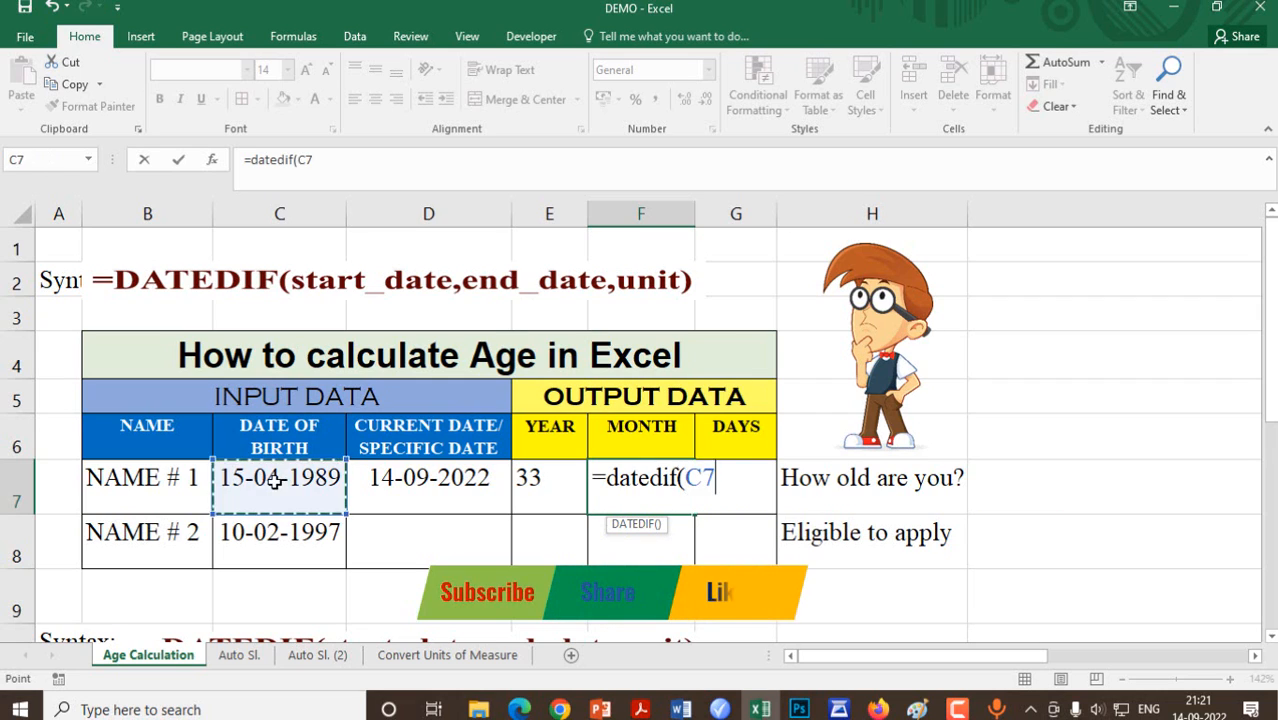
text(,)
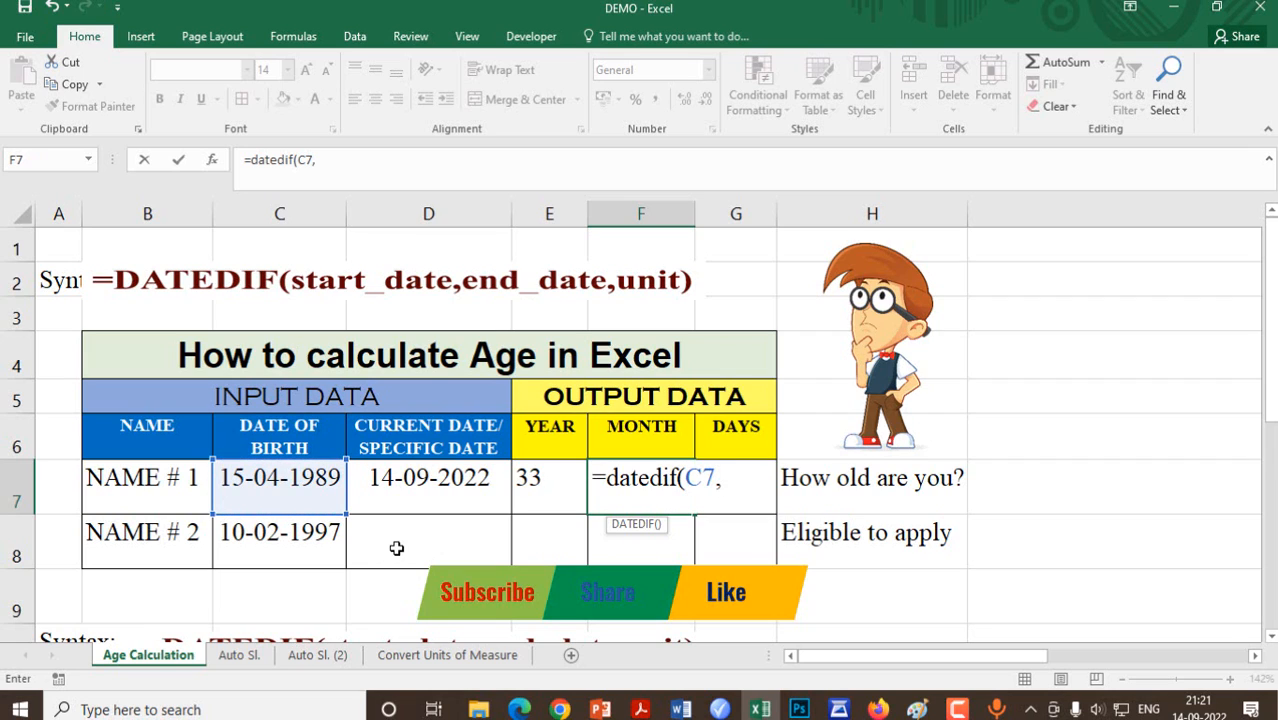
click(424, 480)
text(,)
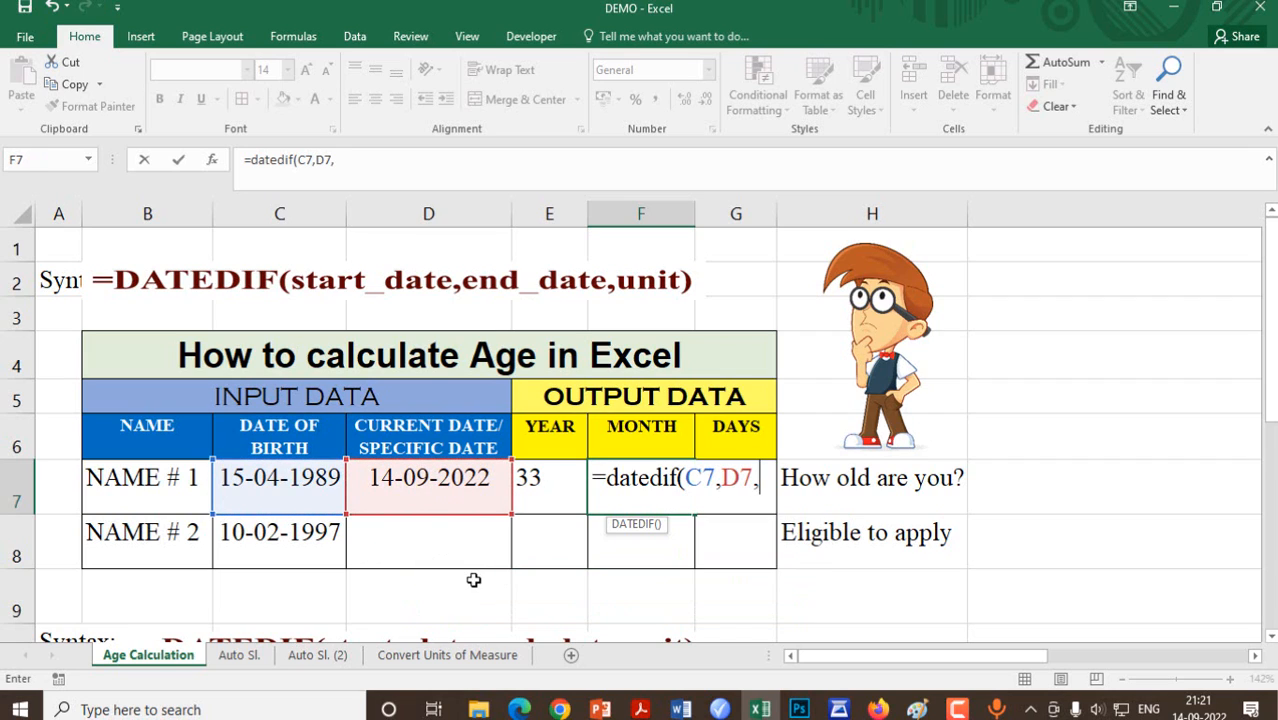
text("YM"))
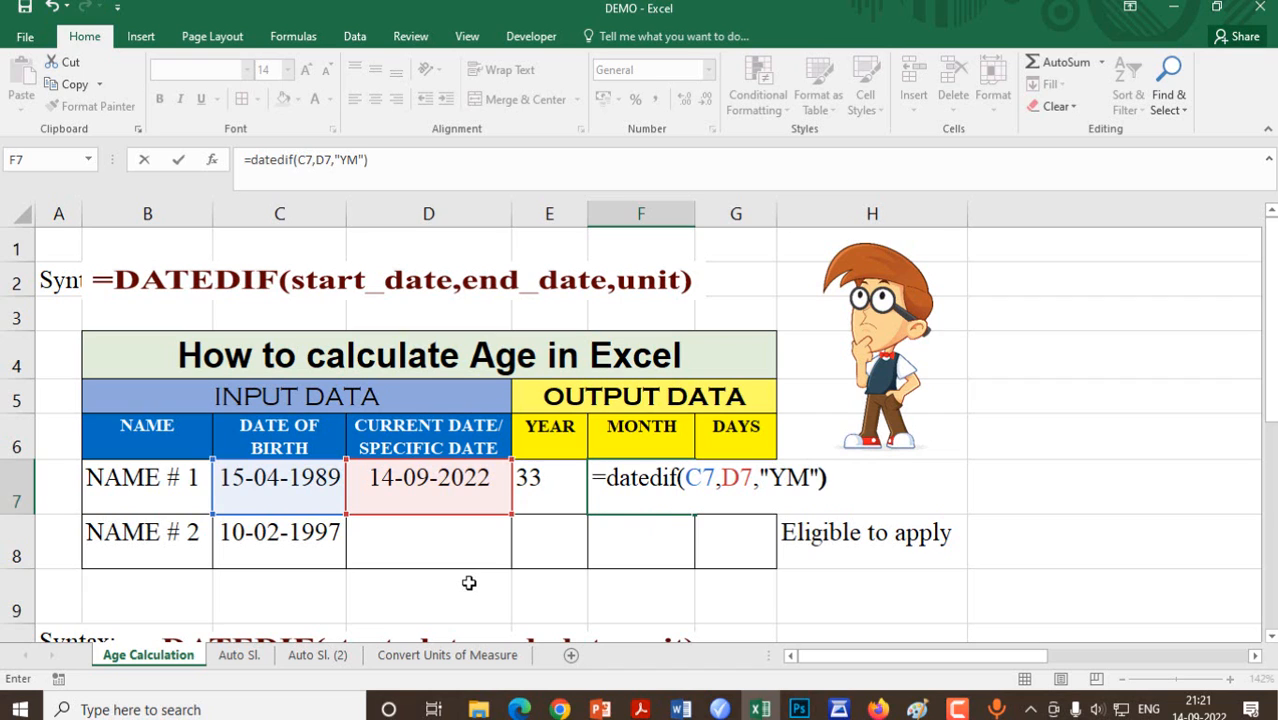
key(Return)
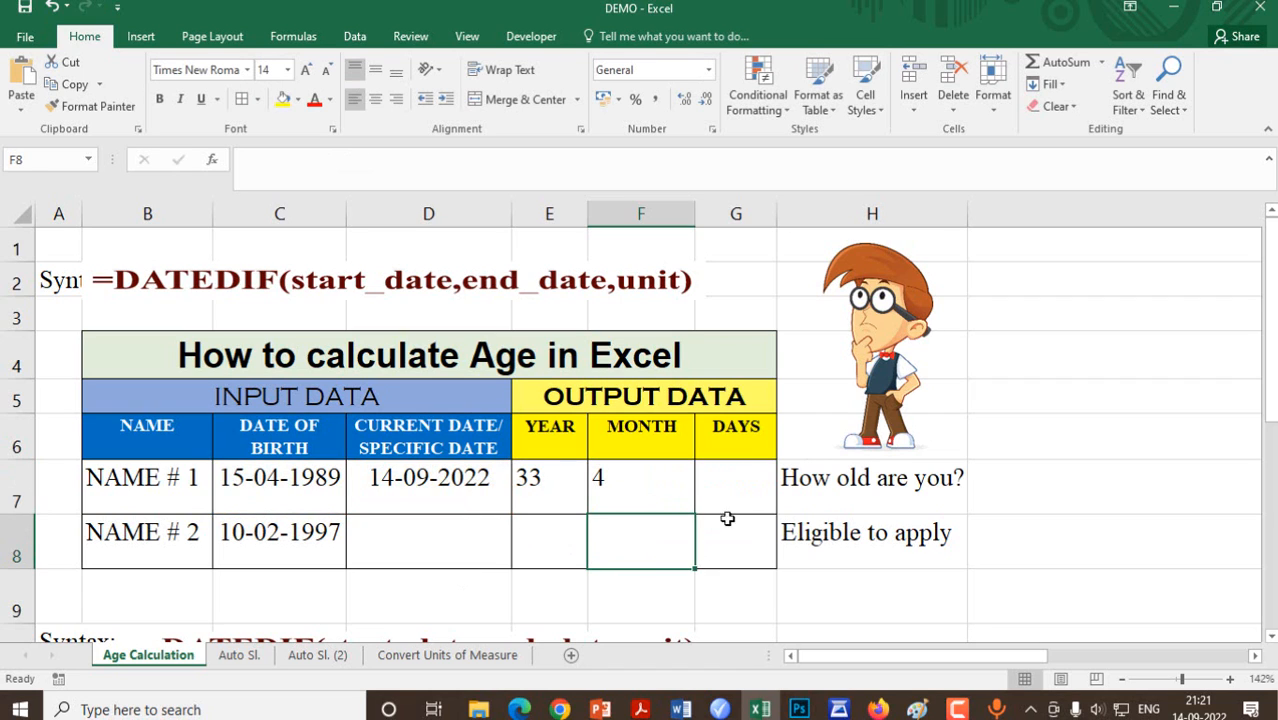
Enter the formula =datedif(C7,D7,"md") in G7 to calculate the remaining days for NAME # 1
click(739, 491)
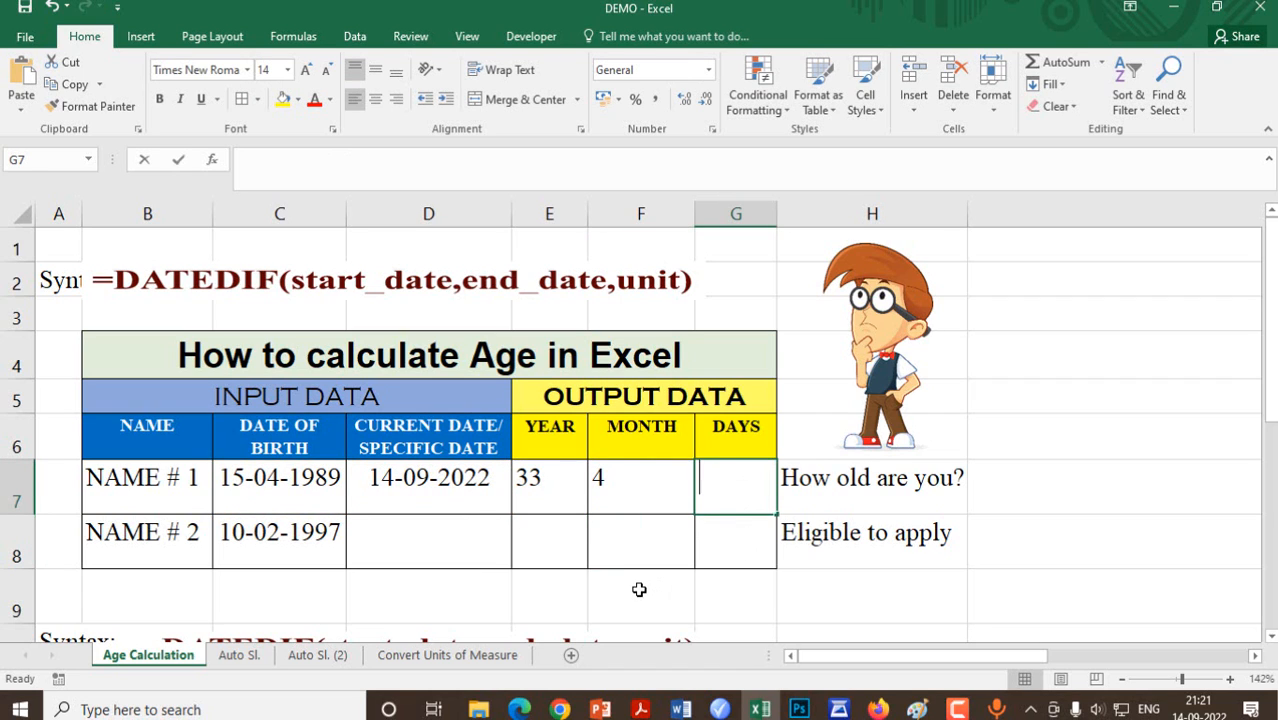
text(=datedif)
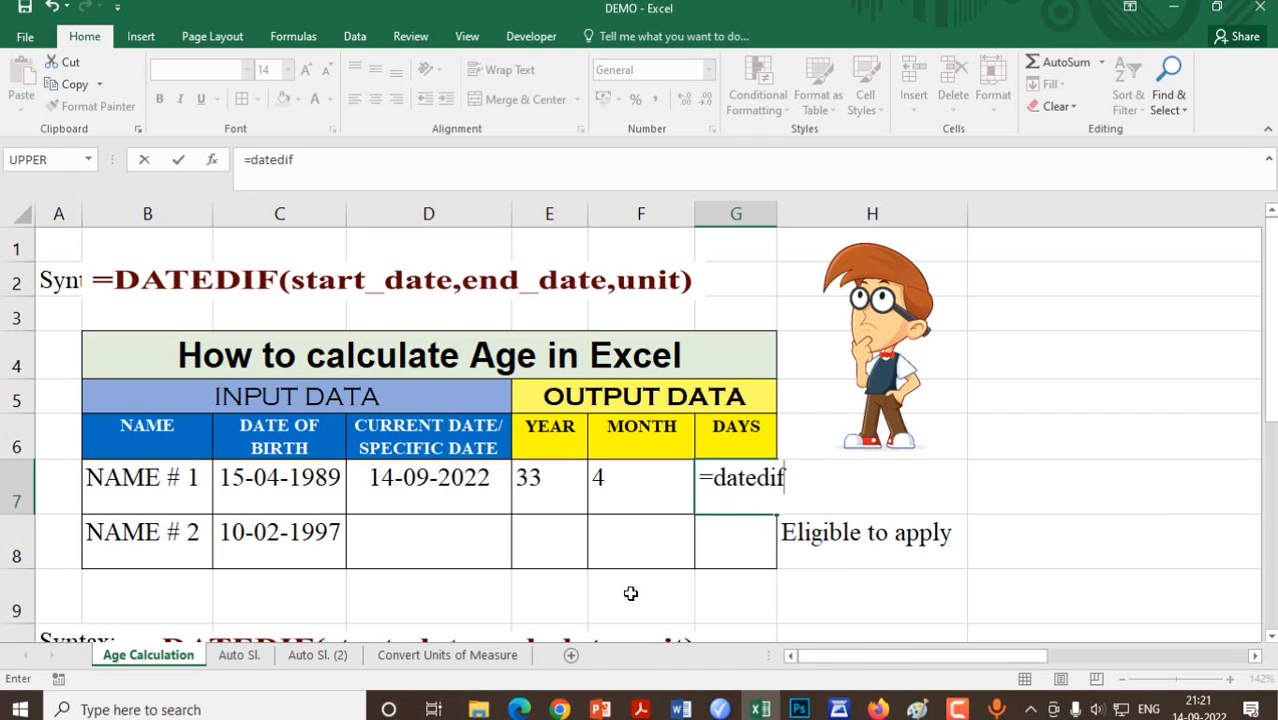
text(()
click(288, 479)
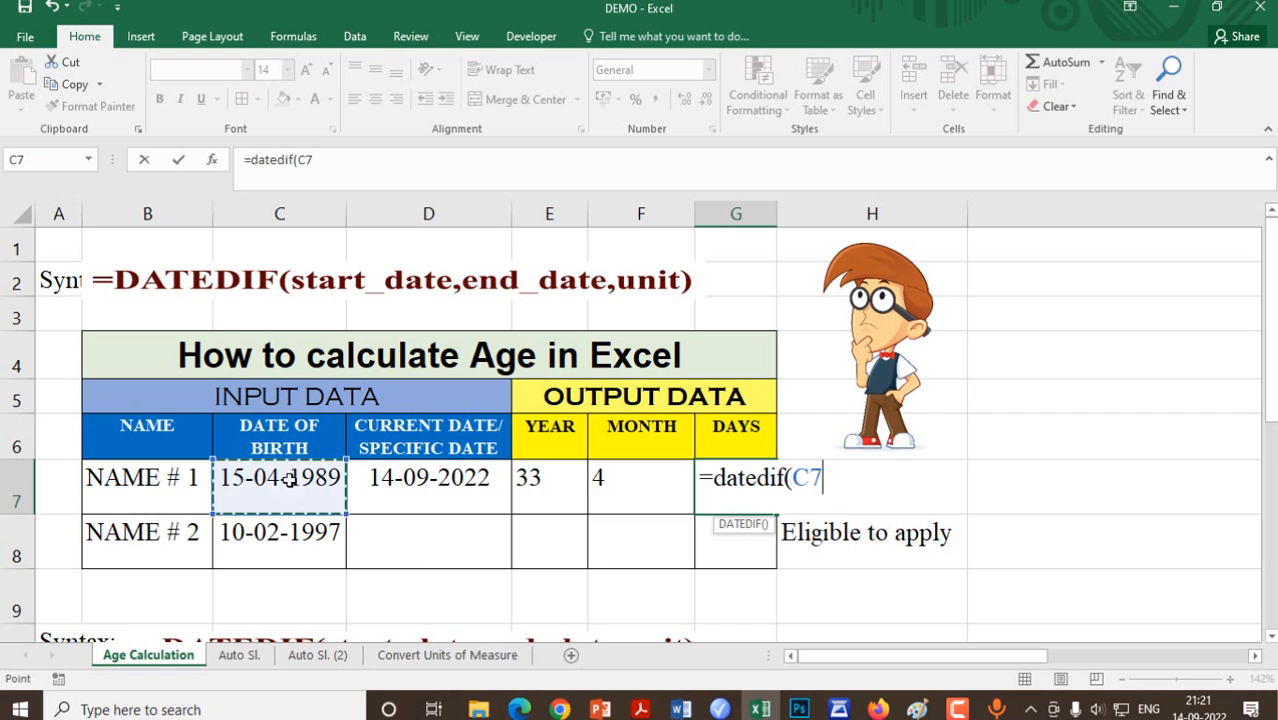
text(,)
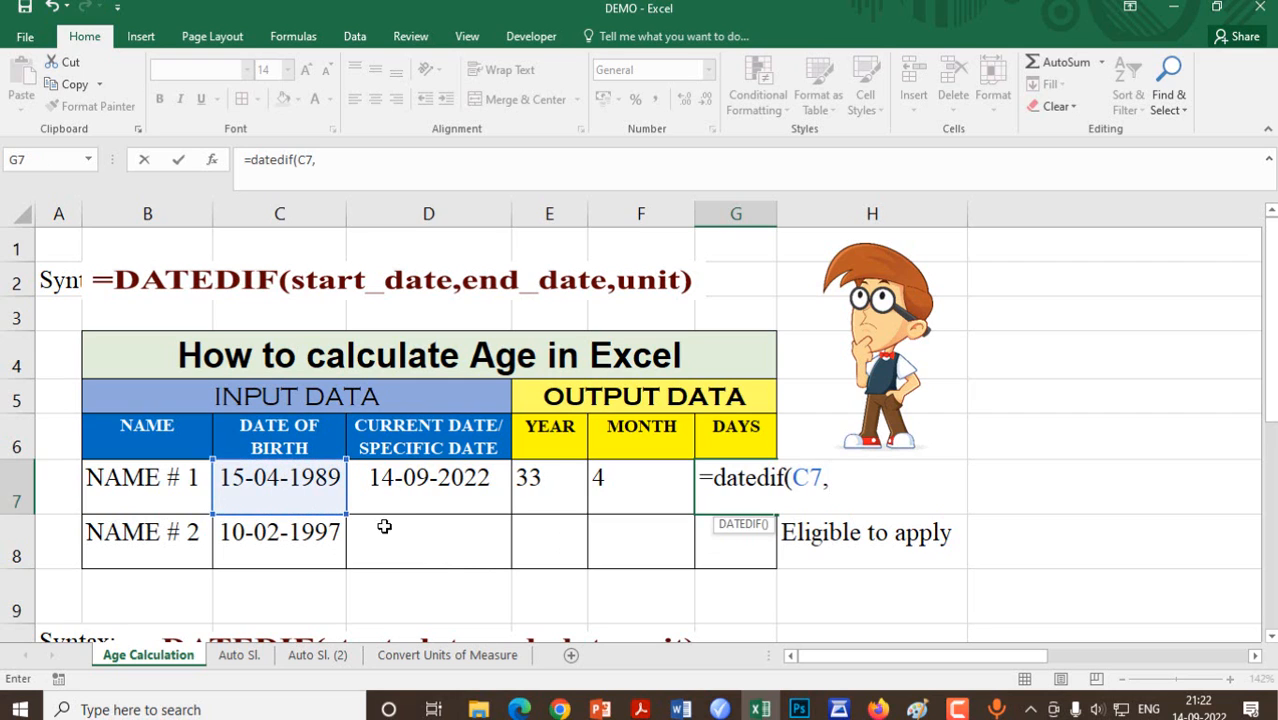
click(442, 488)
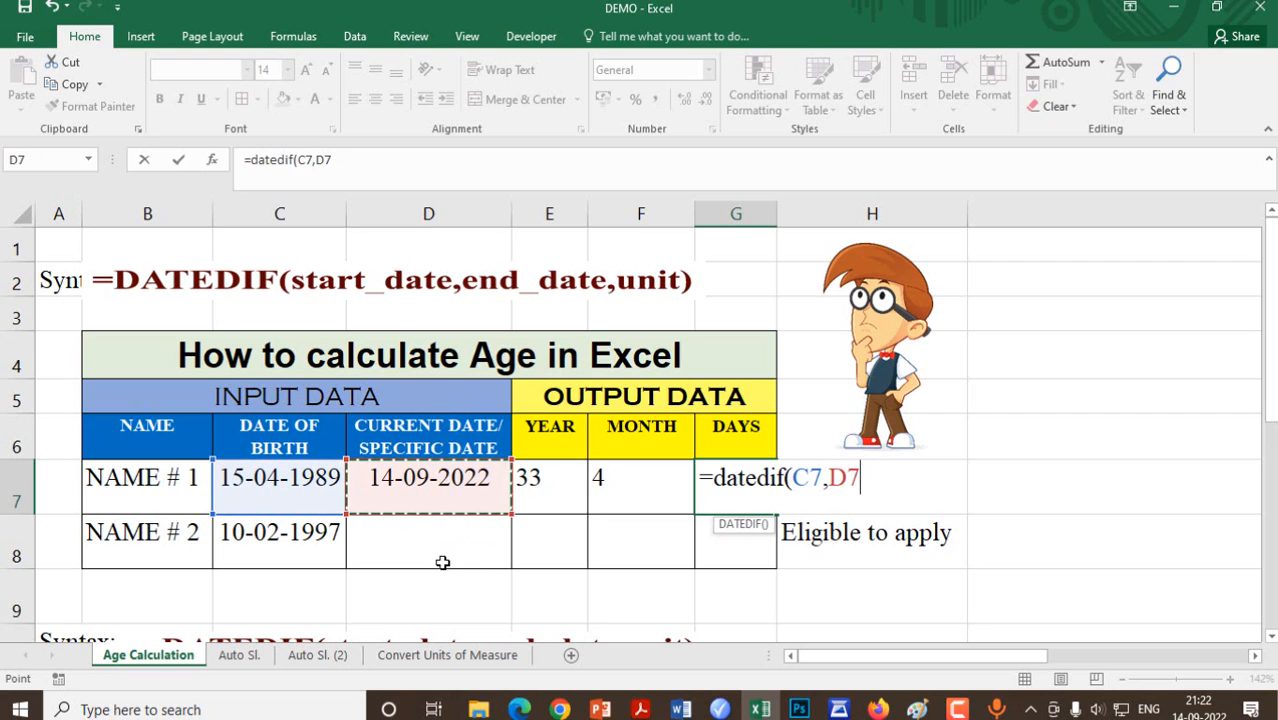
text(,)
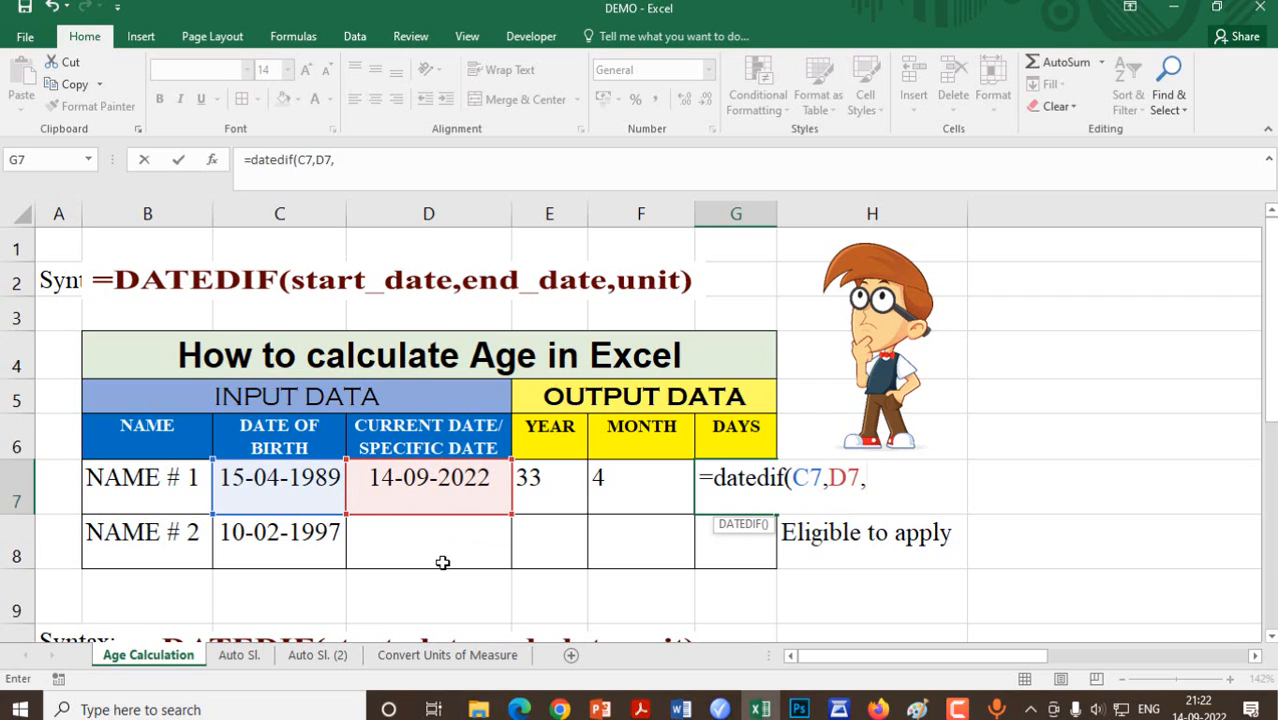
text("md")
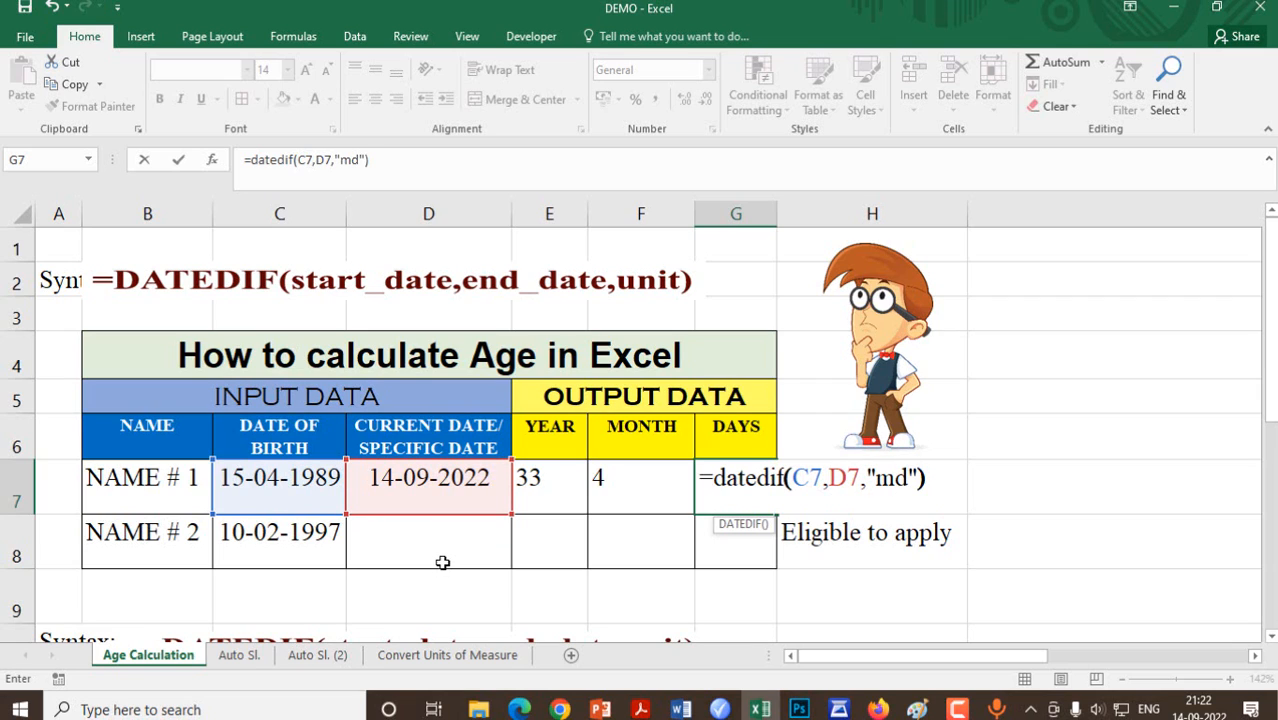
text())
key(Return)
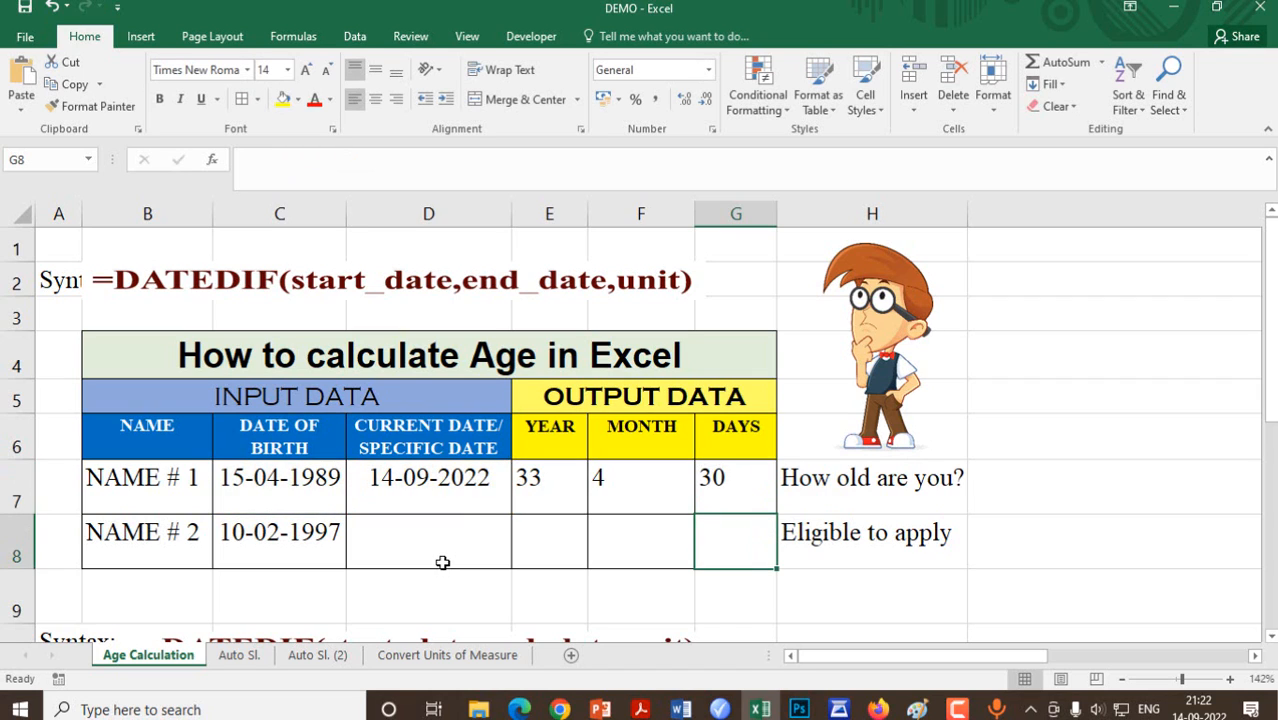
click(820, 480)
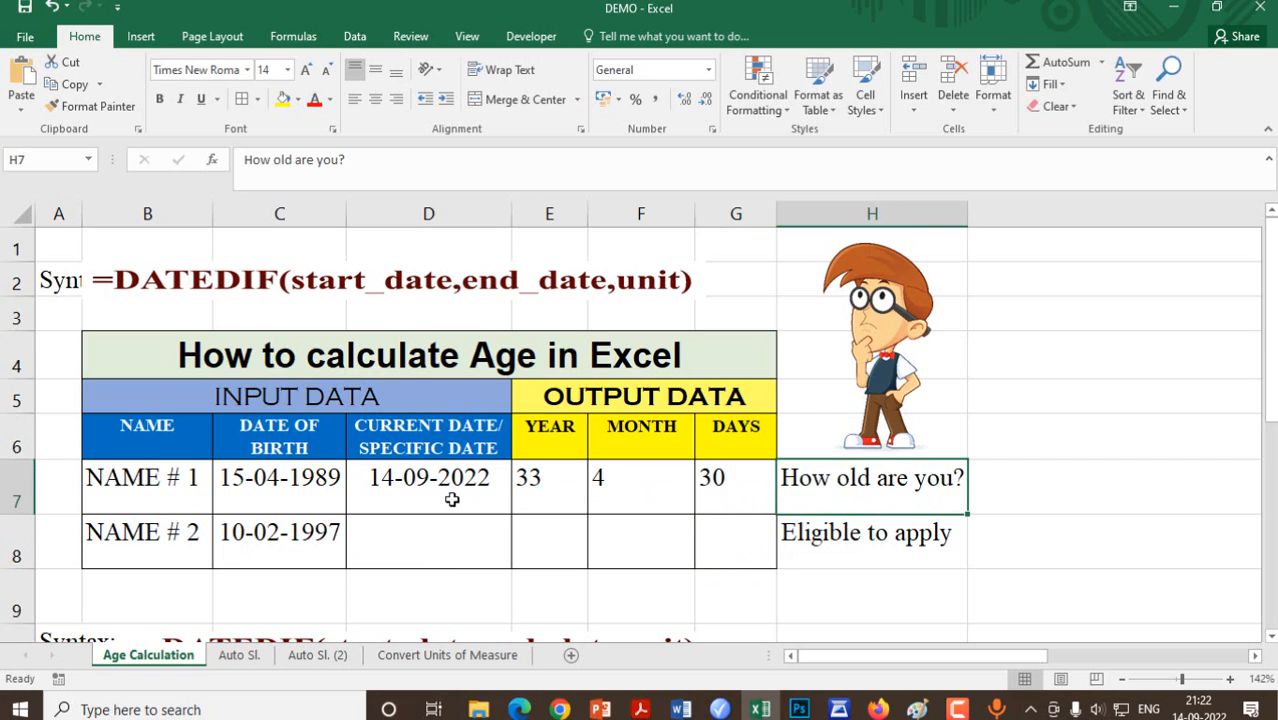
click(536, 486)
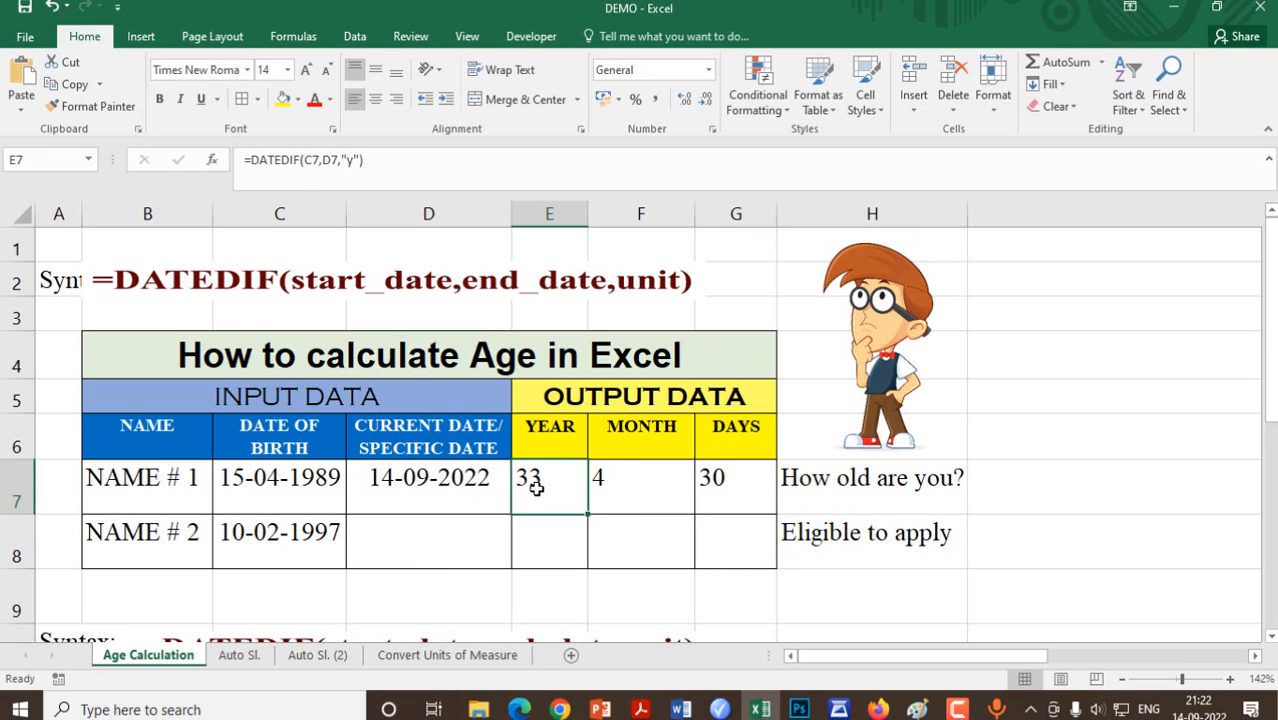
click(612, 486)
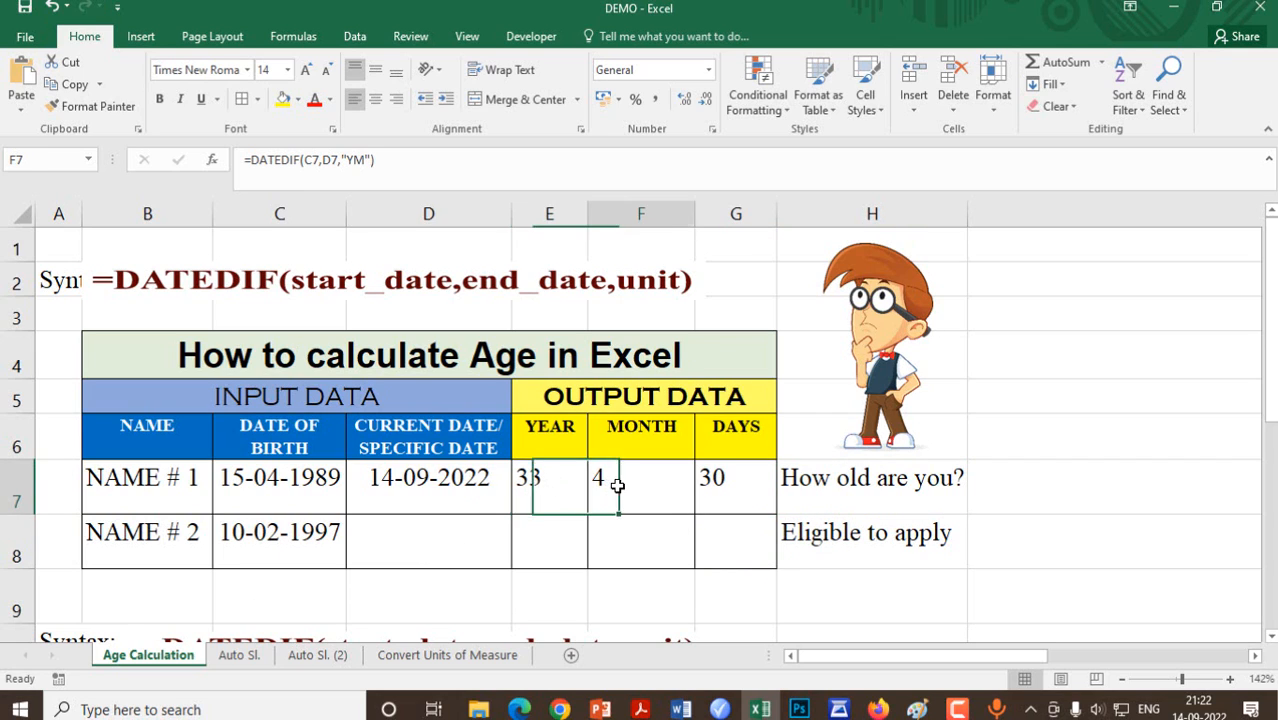
click(732, 491)
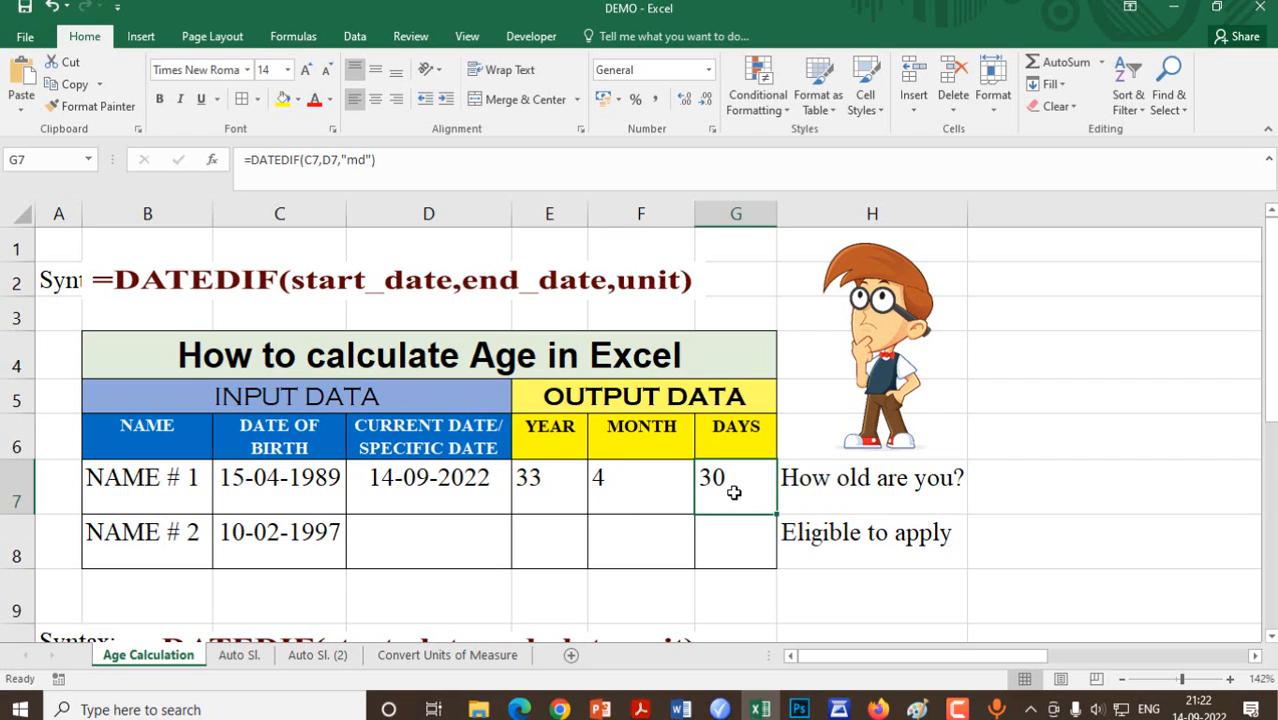
Enter 31-01-2023 as the specific date for NAME # 2 in D8
click(177, 538)
click(263, 540)
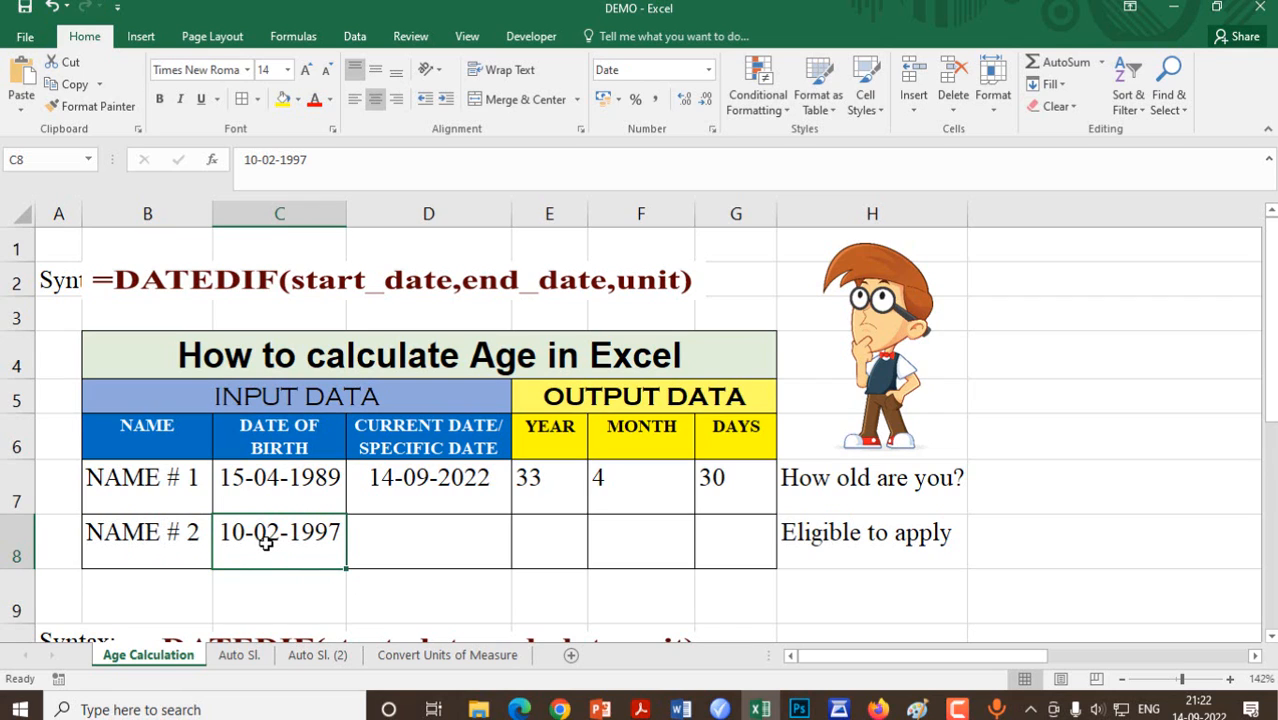
click(390, 552)
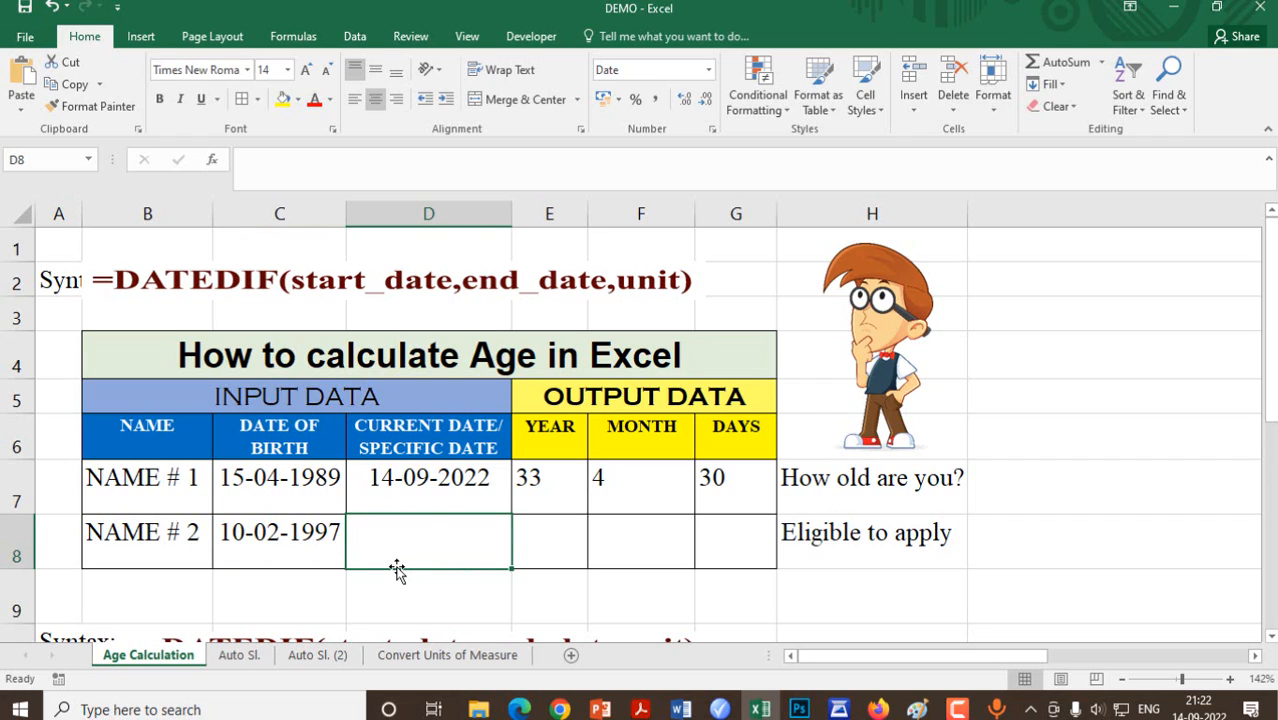
text(31-0)
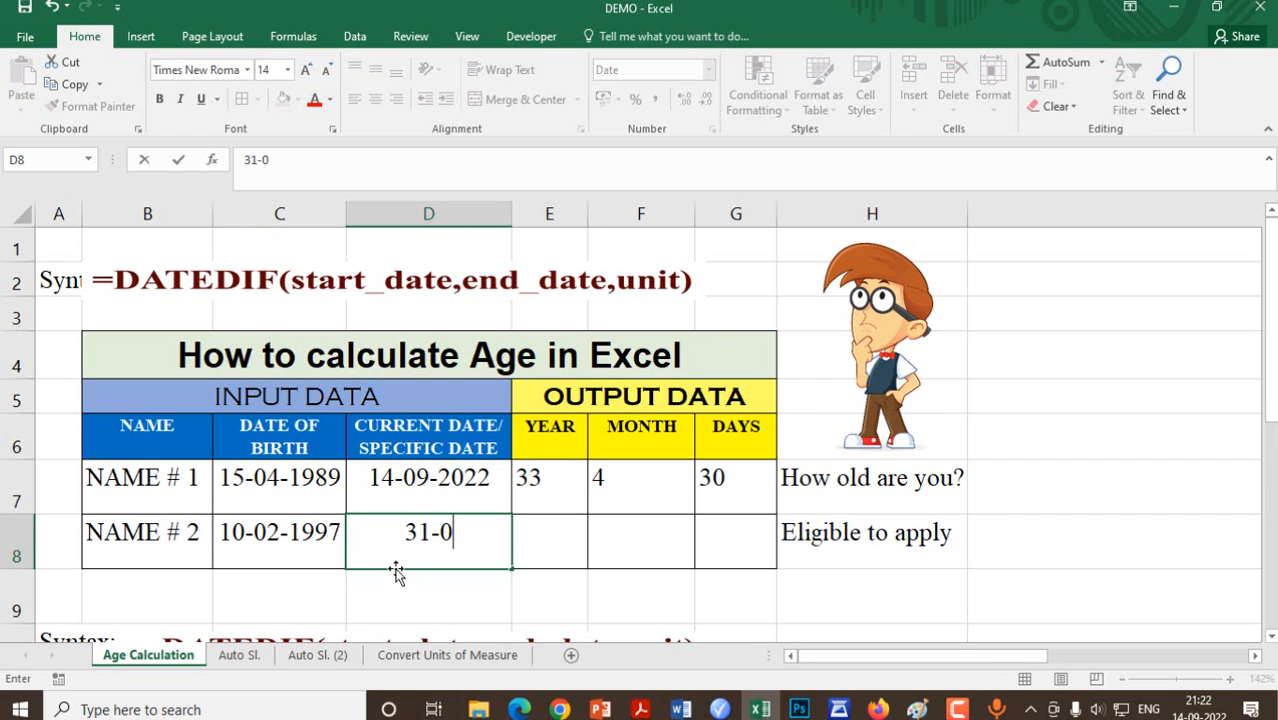
text(1-2023)
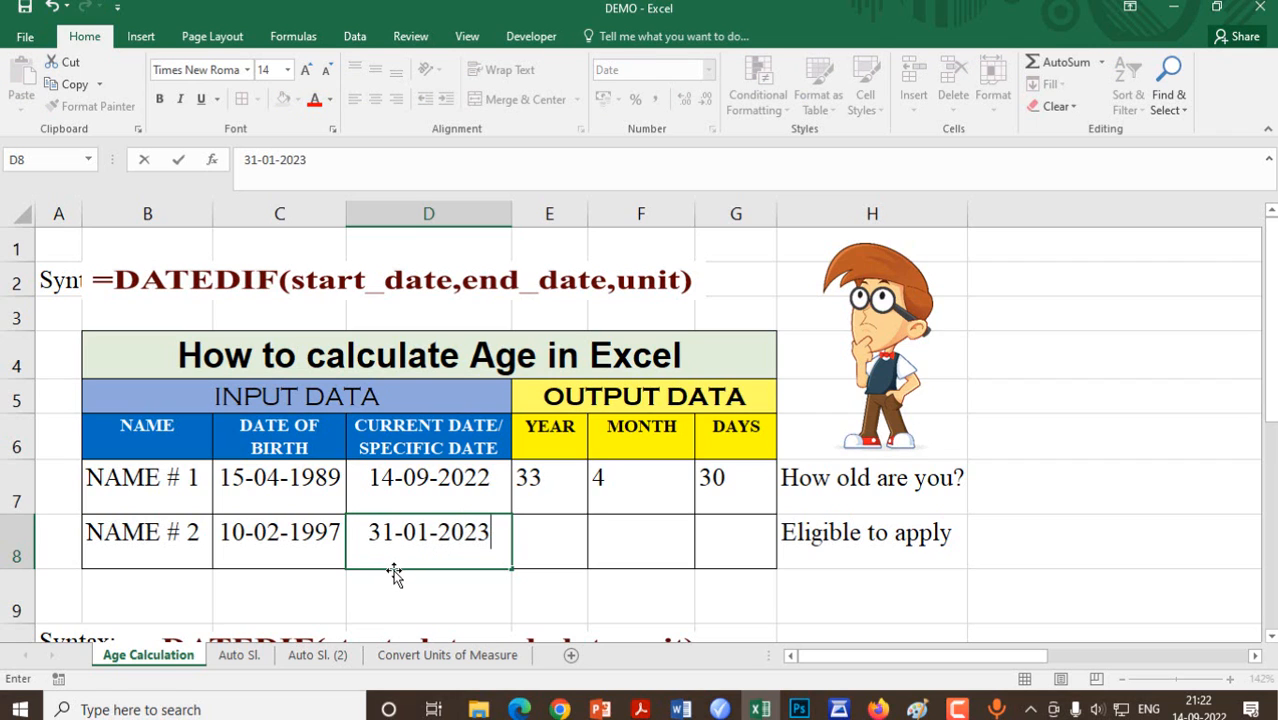
Enter the formula =datedif(C8,D8,"Y") in E8 to calculate the full years for NAME # 2
click(560, 549)
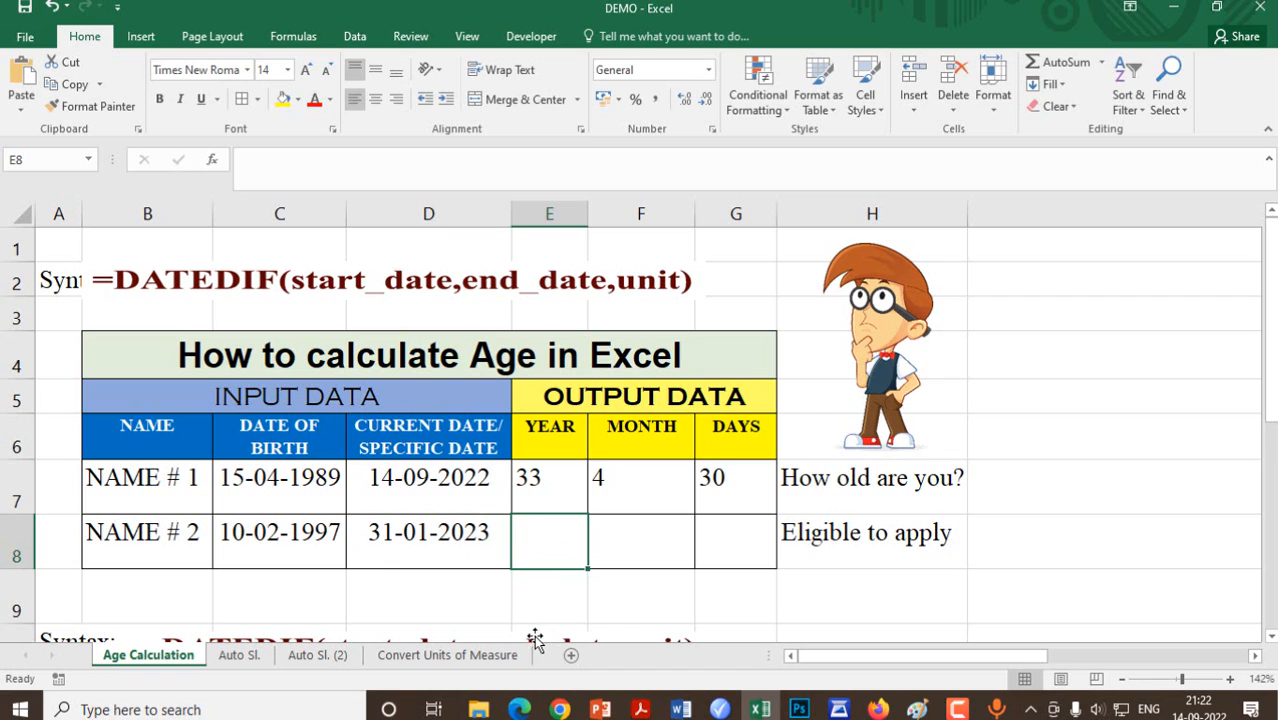
text(=datedi)
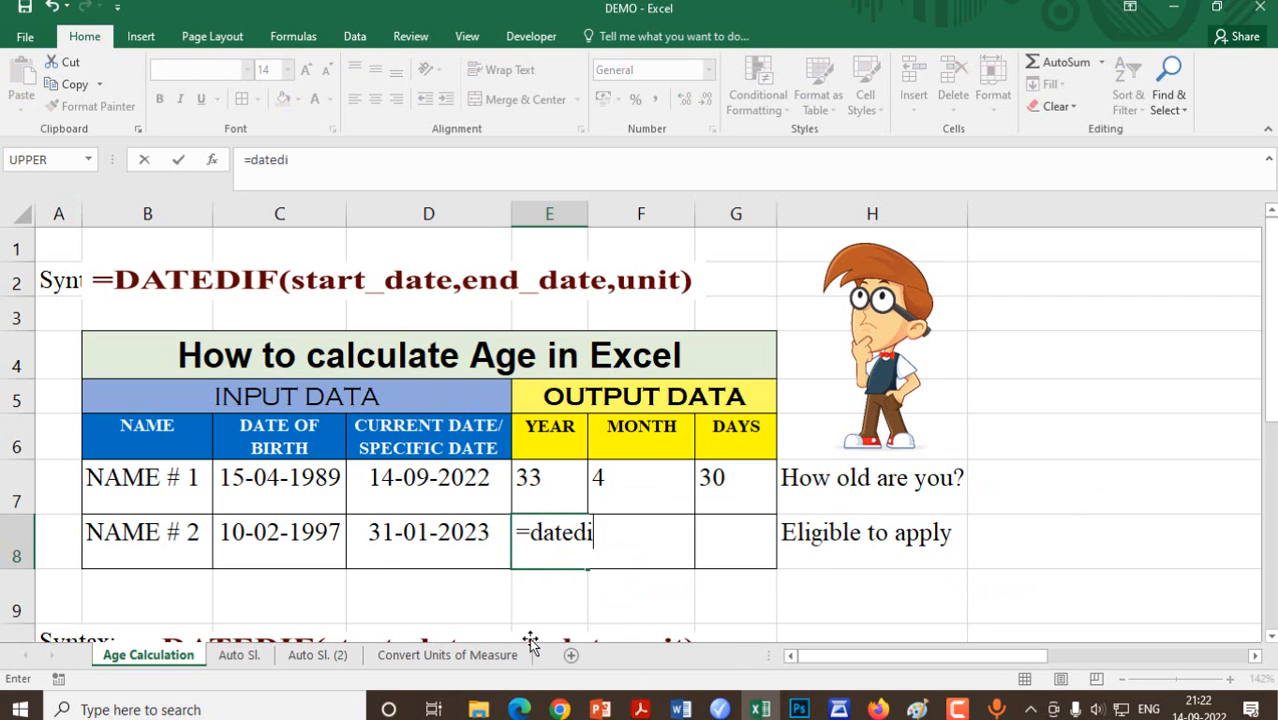
text(f()
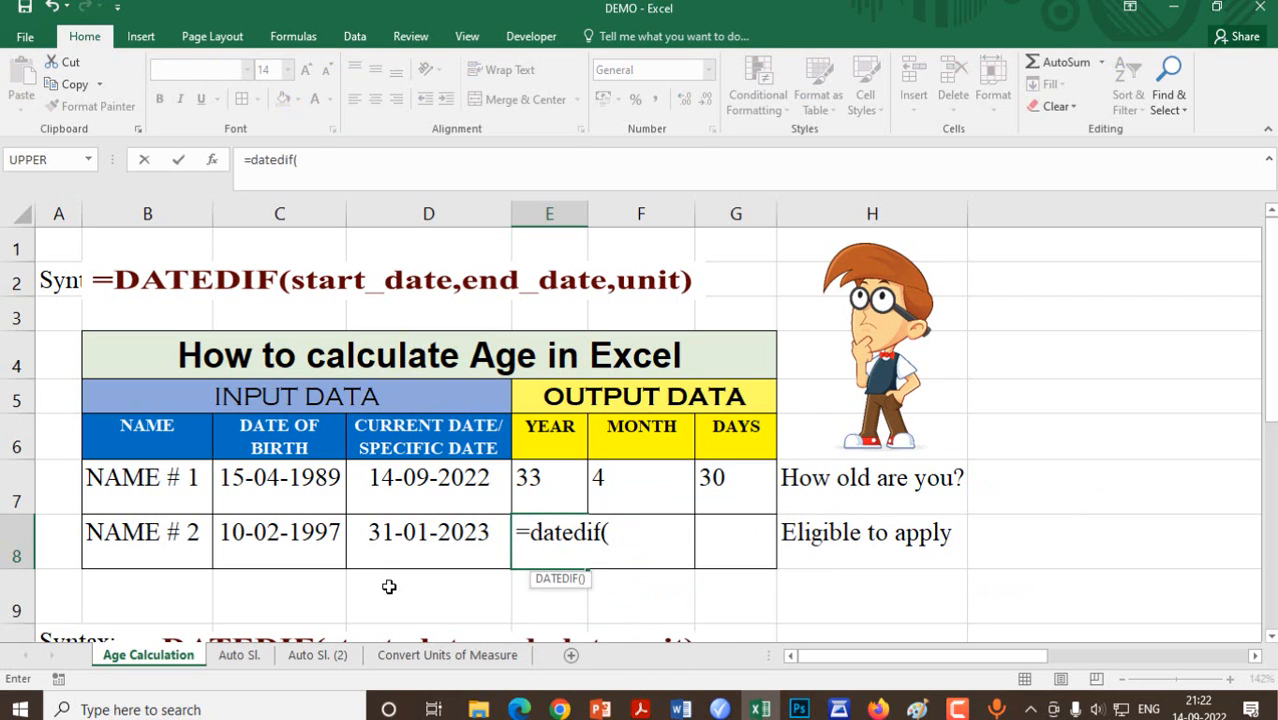
click(306, 537)
text(,)
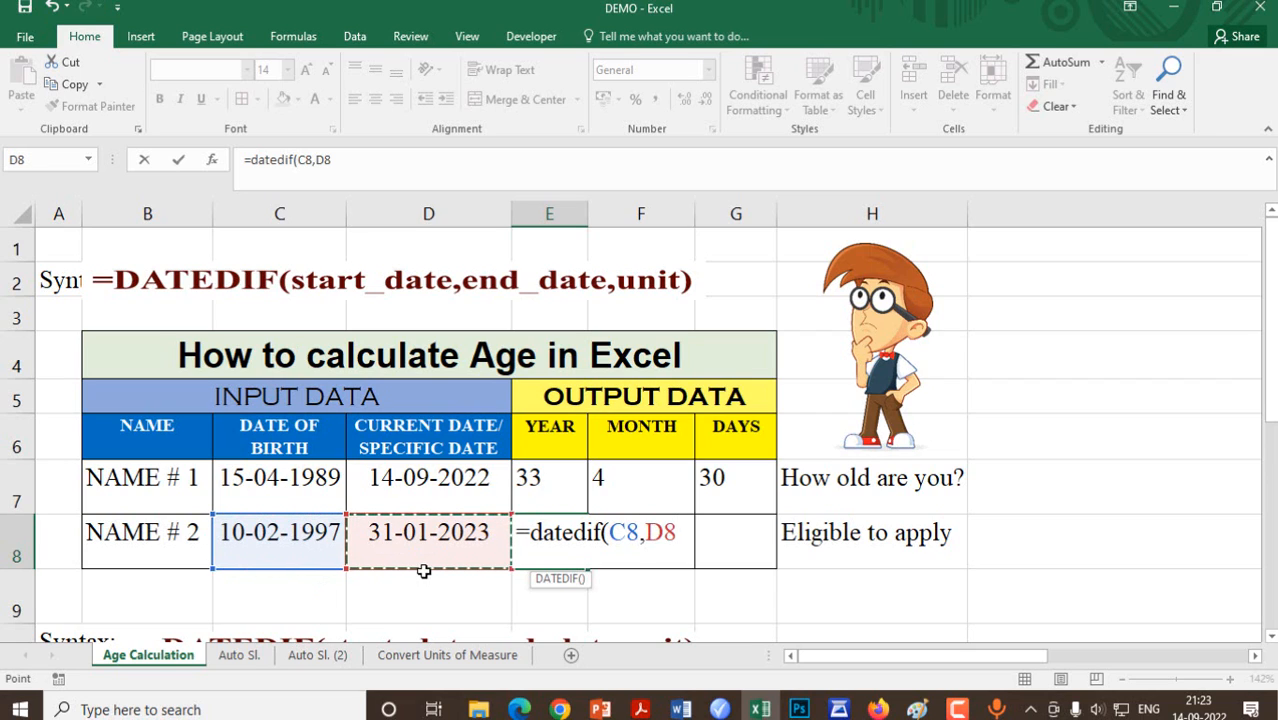
text(,")
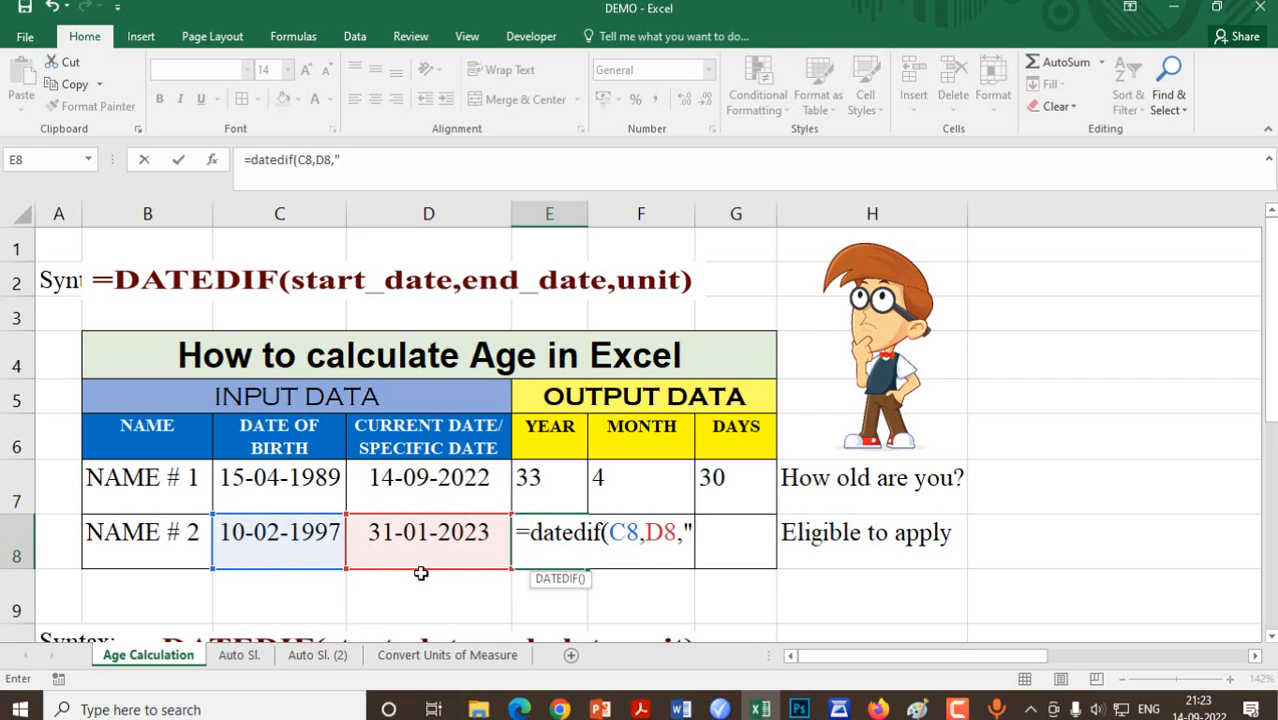
text(Y"))
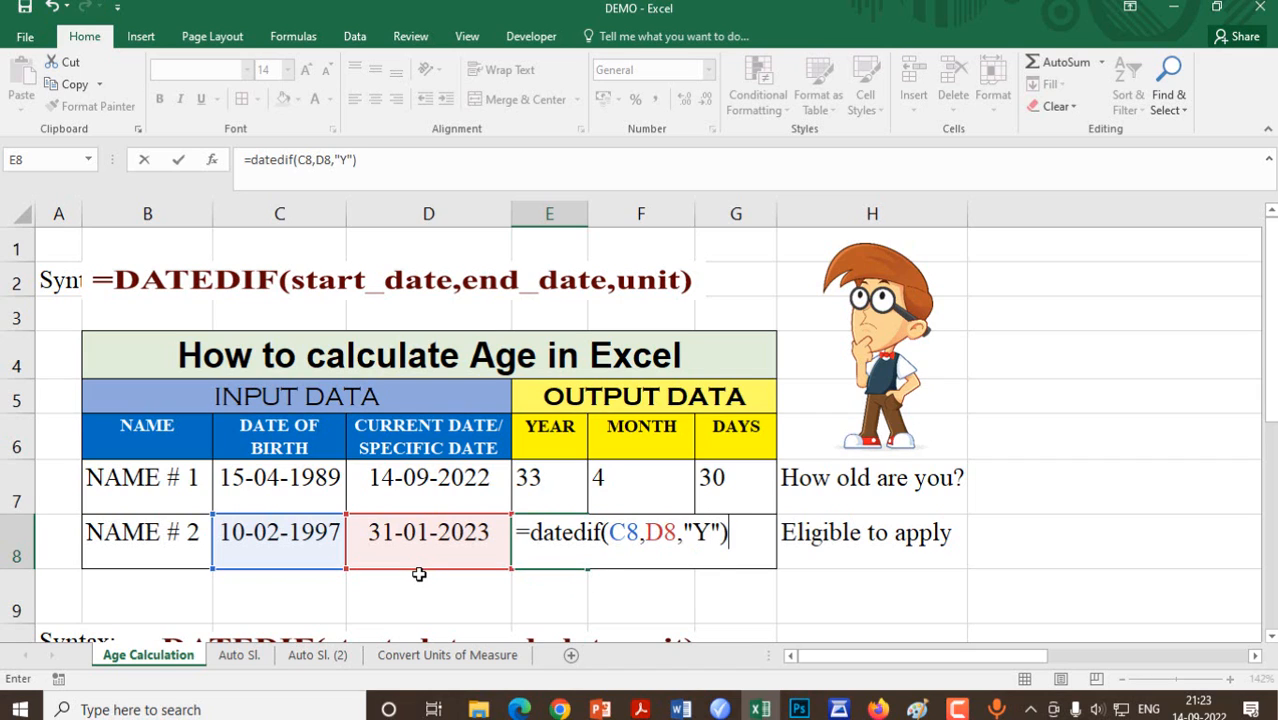
key(Return)
Clear the existing formula from the month cell F8 of NAME # 2
click(607, 535)
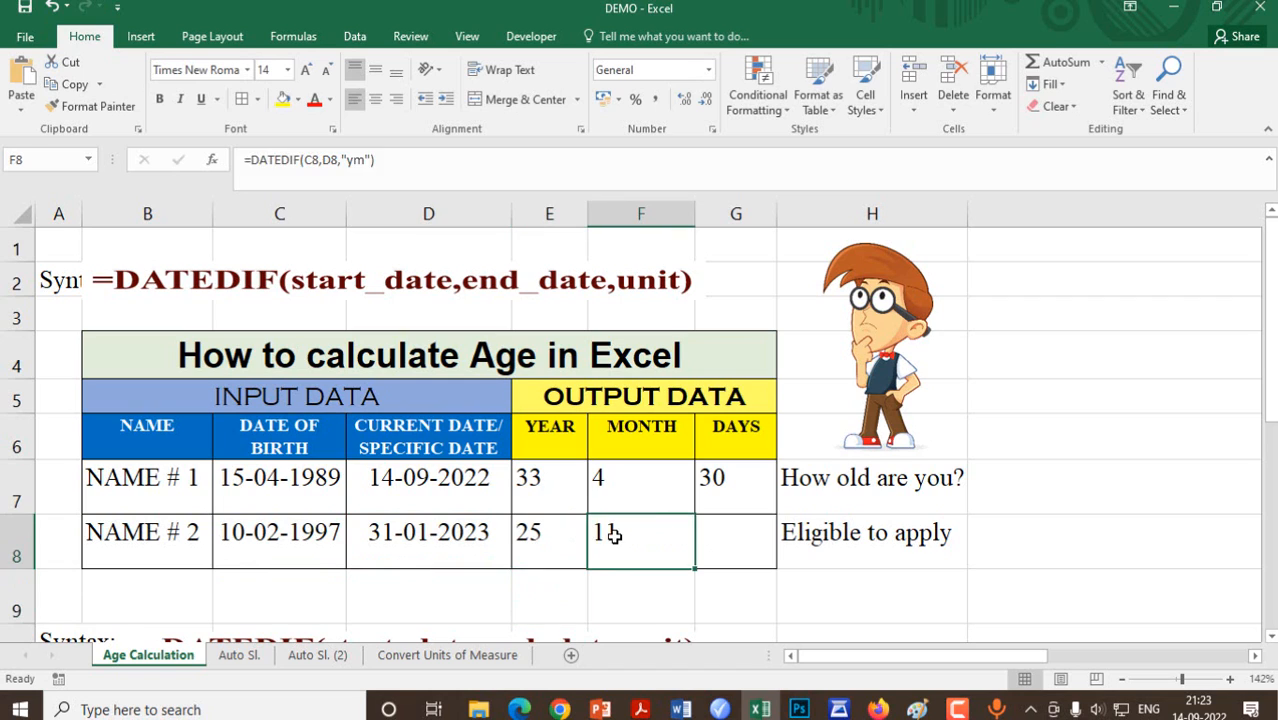
key(Delete)
click(620, 590)
Enter the formula =datedif(C8,D8,"ym") in F8 to calculate the remaining months for NAME # 2
click(630, 534)
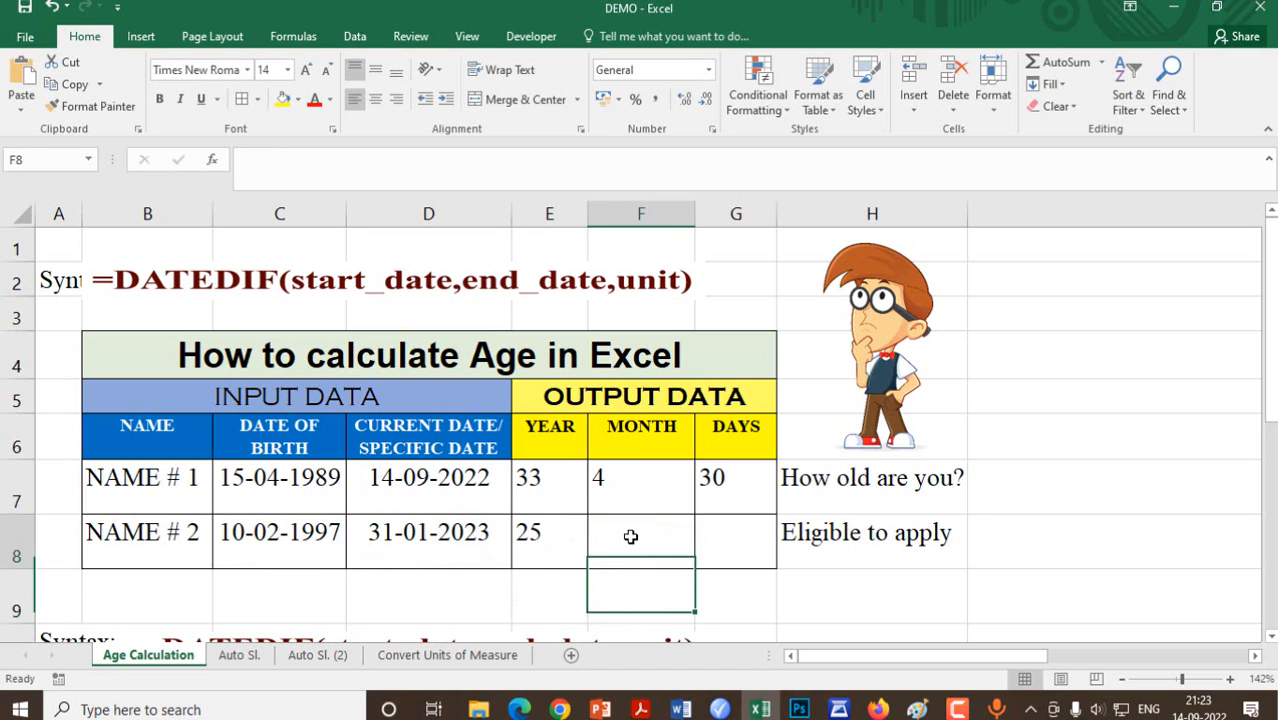
text(=da)
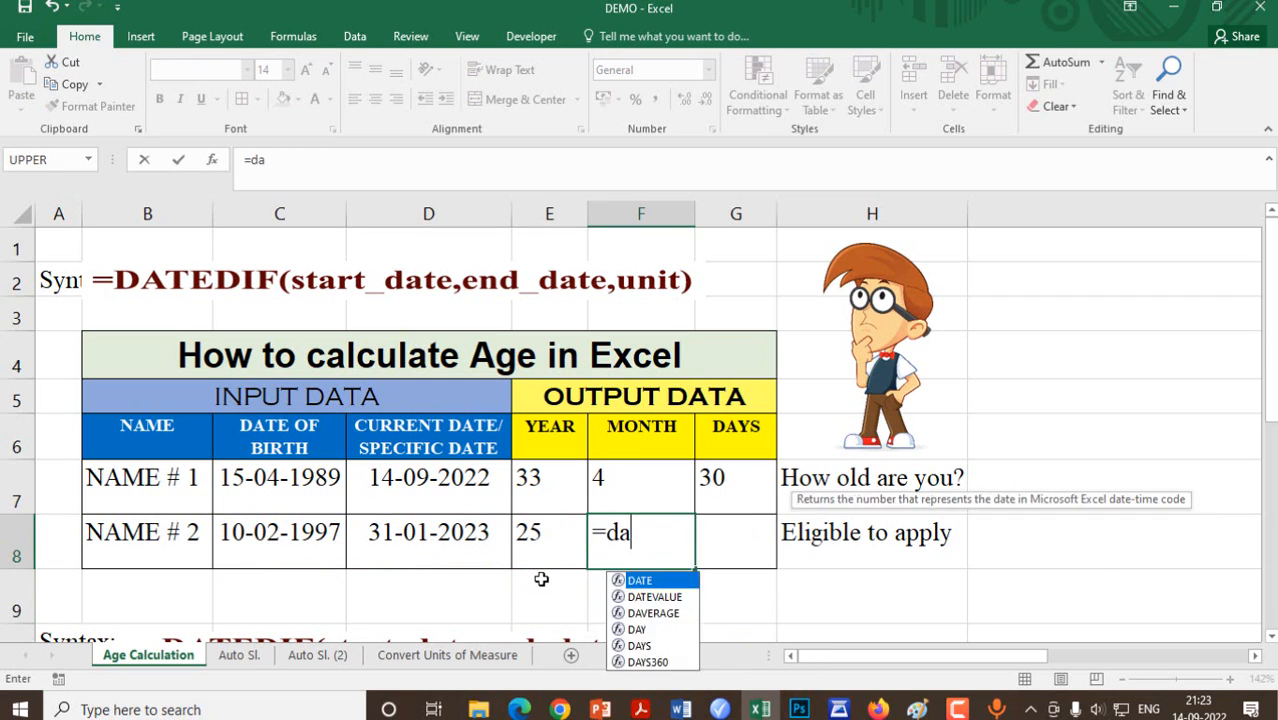
text(tedif)
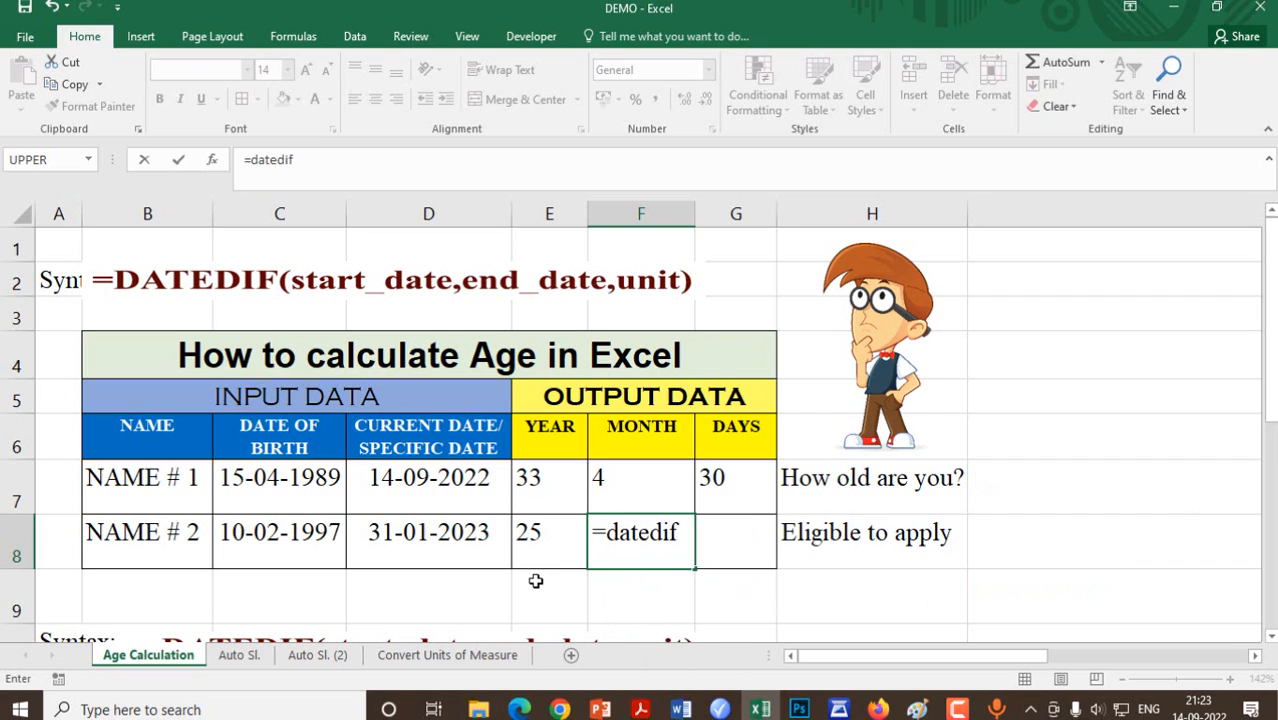
text(()
click(330, 572)
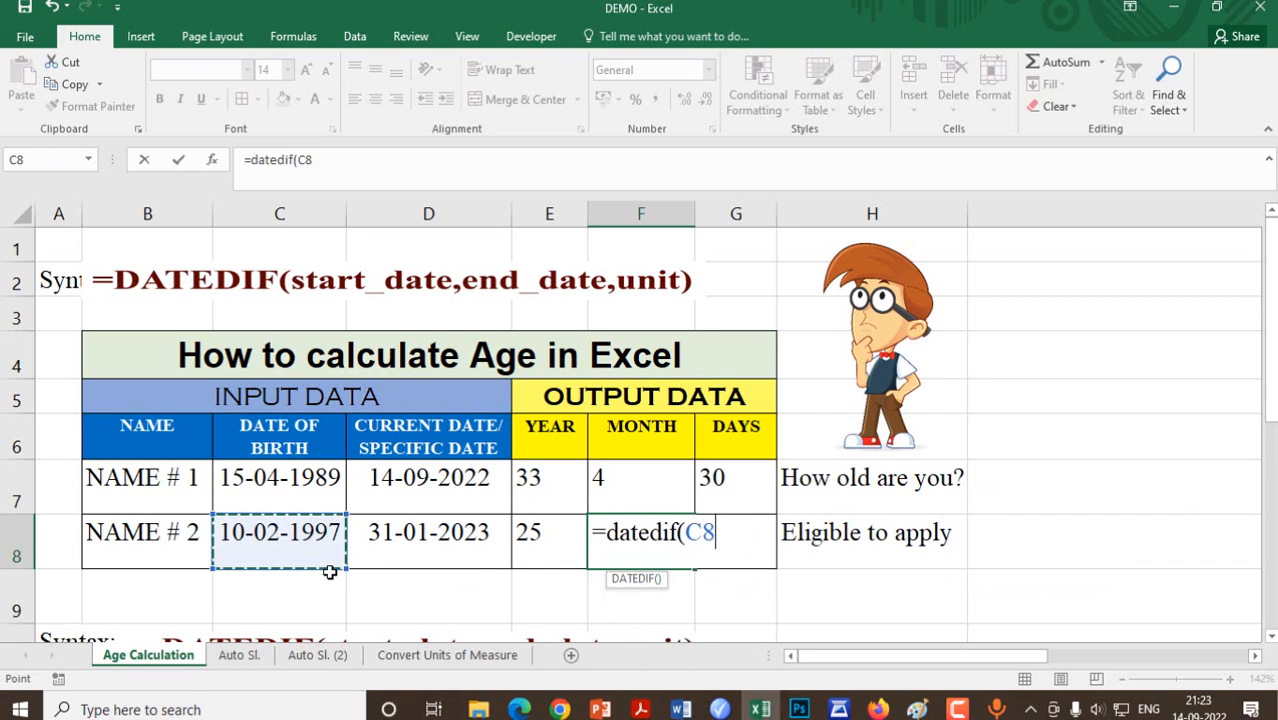
text(,)
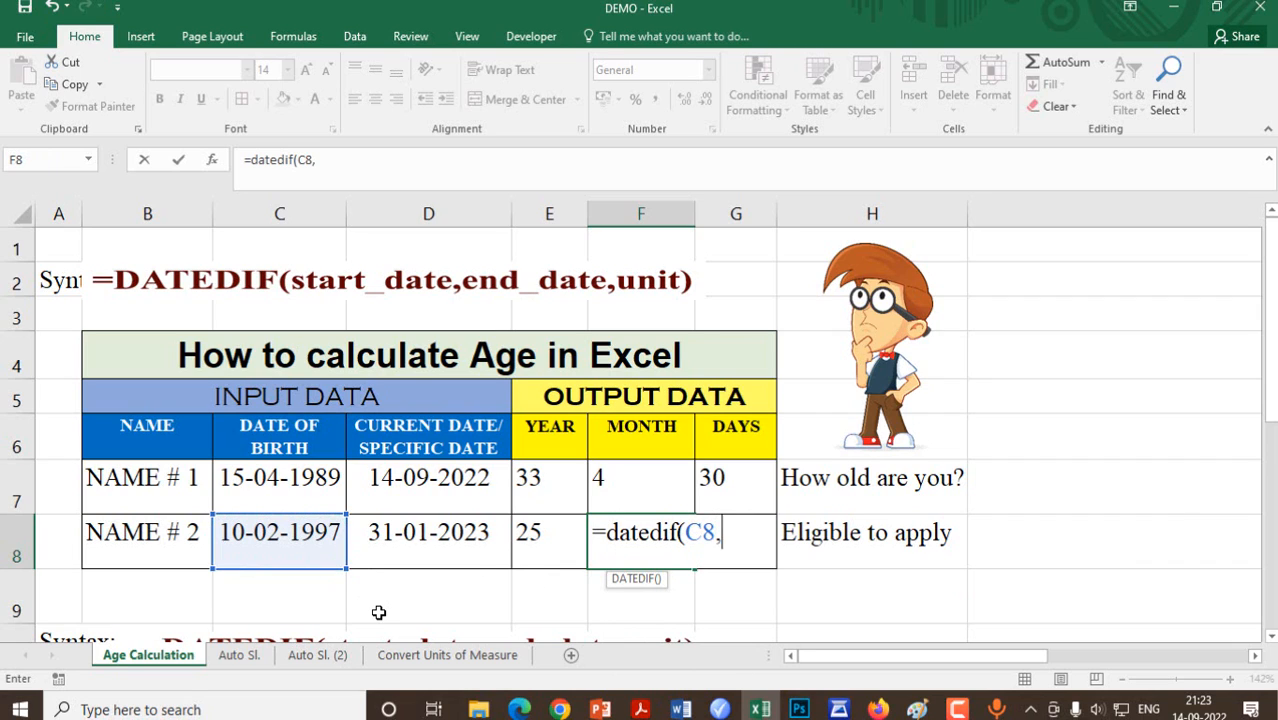
click(449, 543)
text(,")
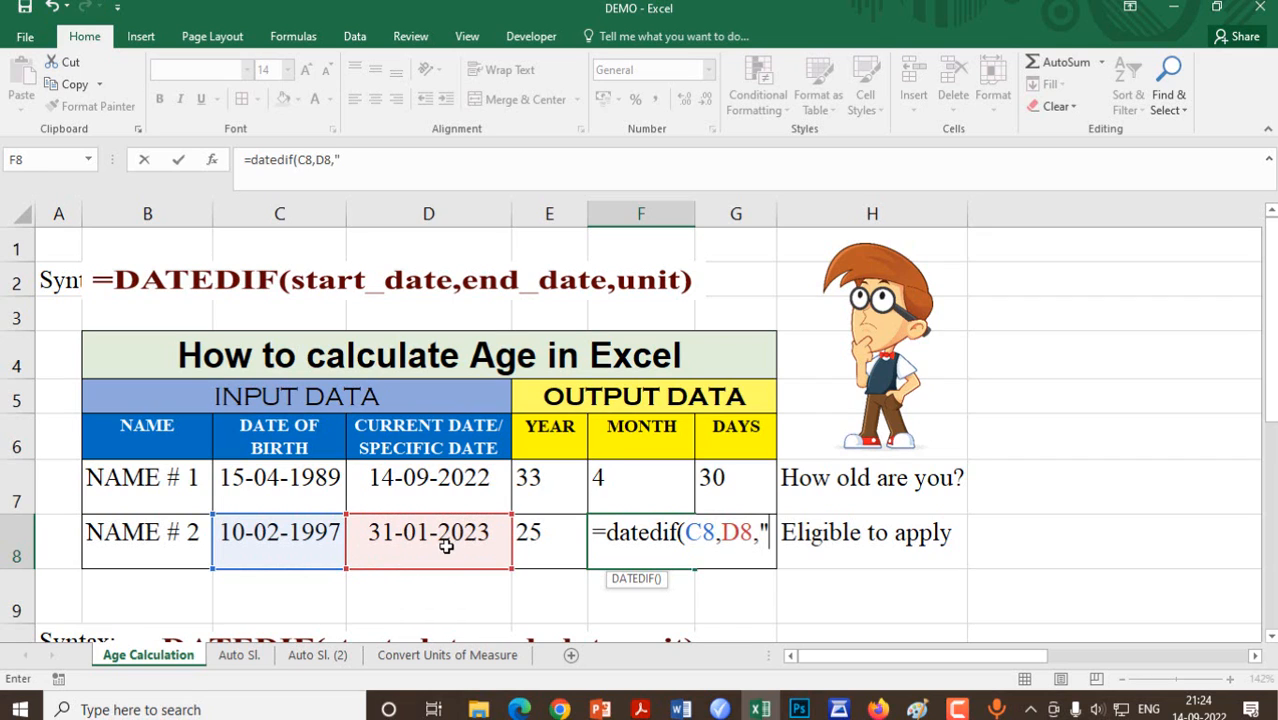
text(ym)
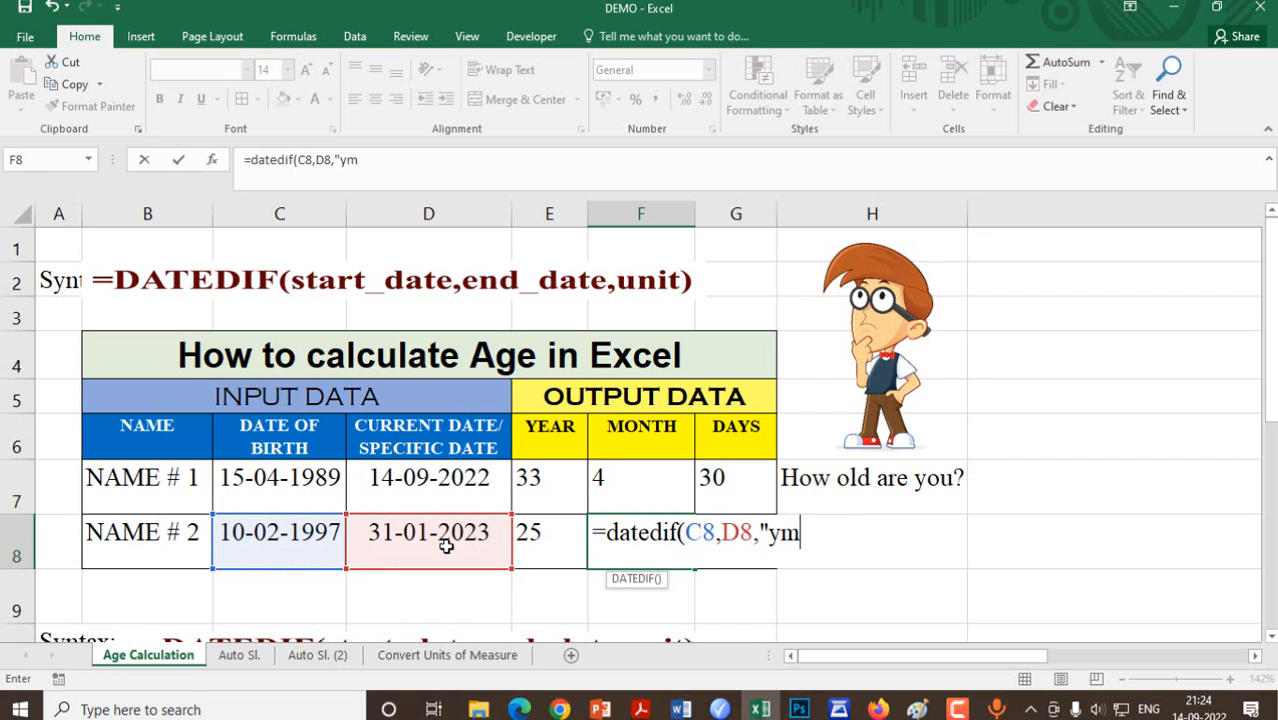
text("))
key(Return)
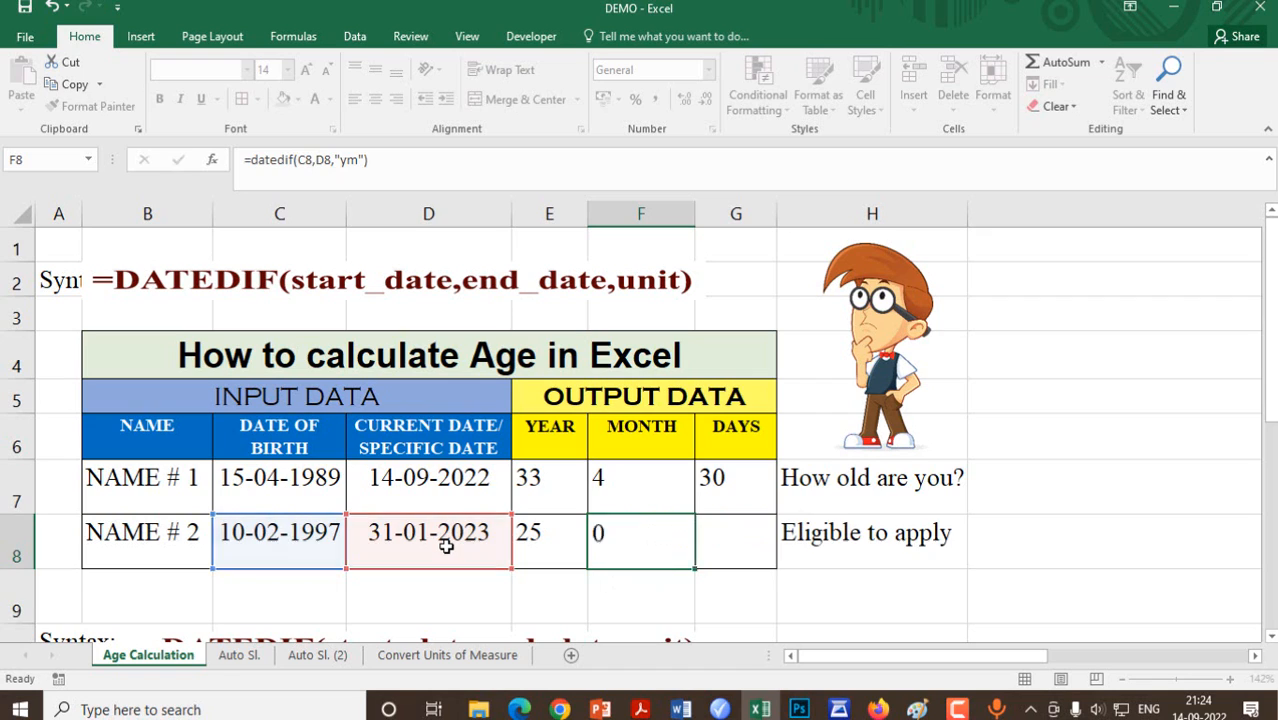
Enter the formula =datedif(C8,D8,"md") in G8 to calculate the remaining days for NAME # 2
click(723, 545)
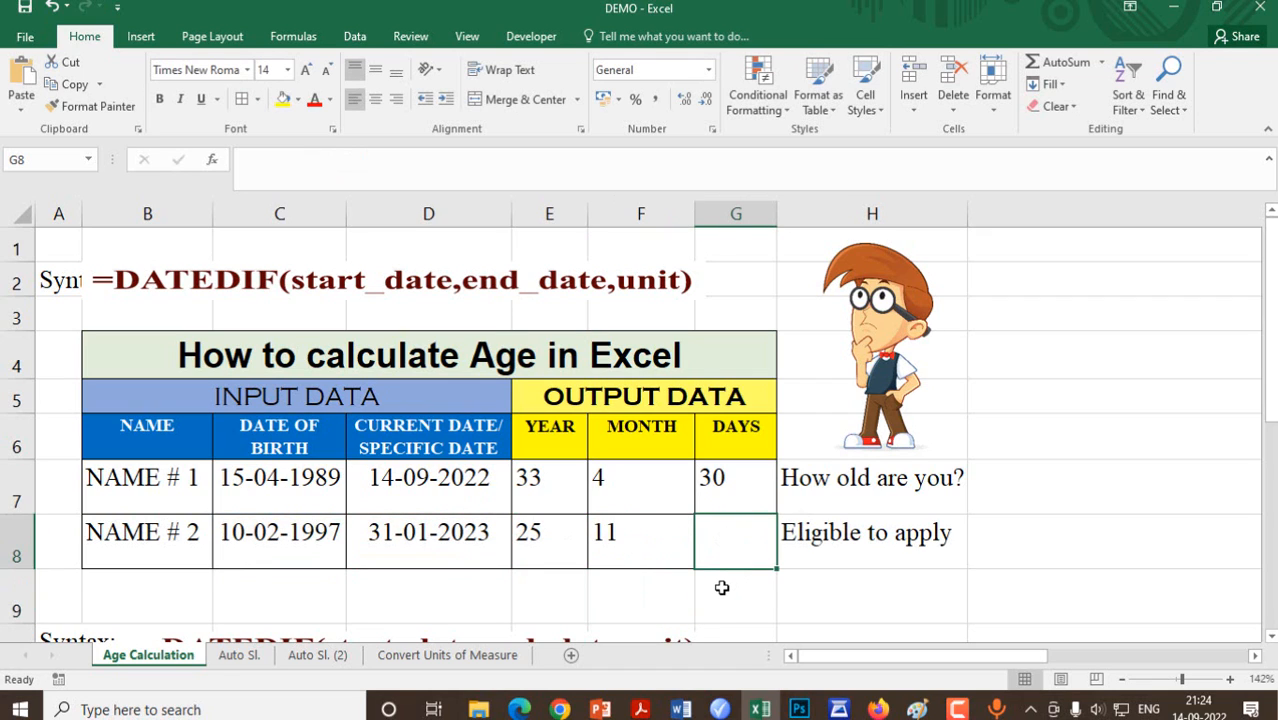
text(=)
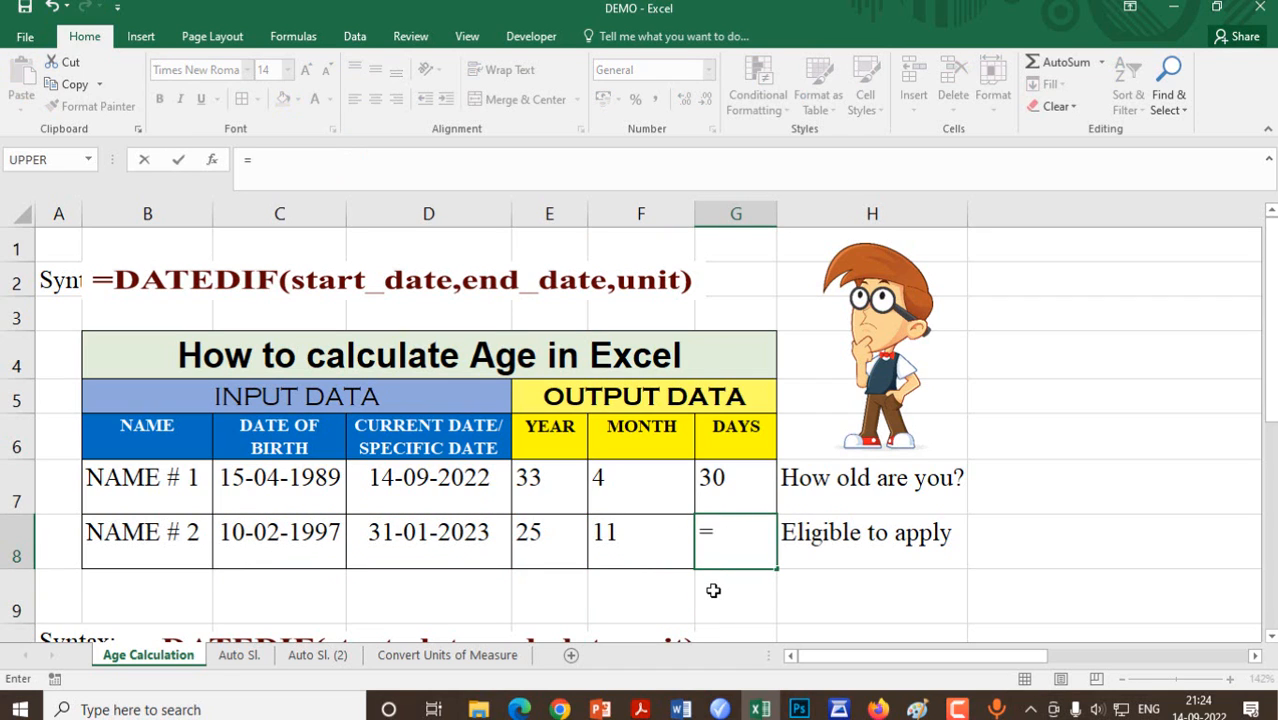
text(datedif)
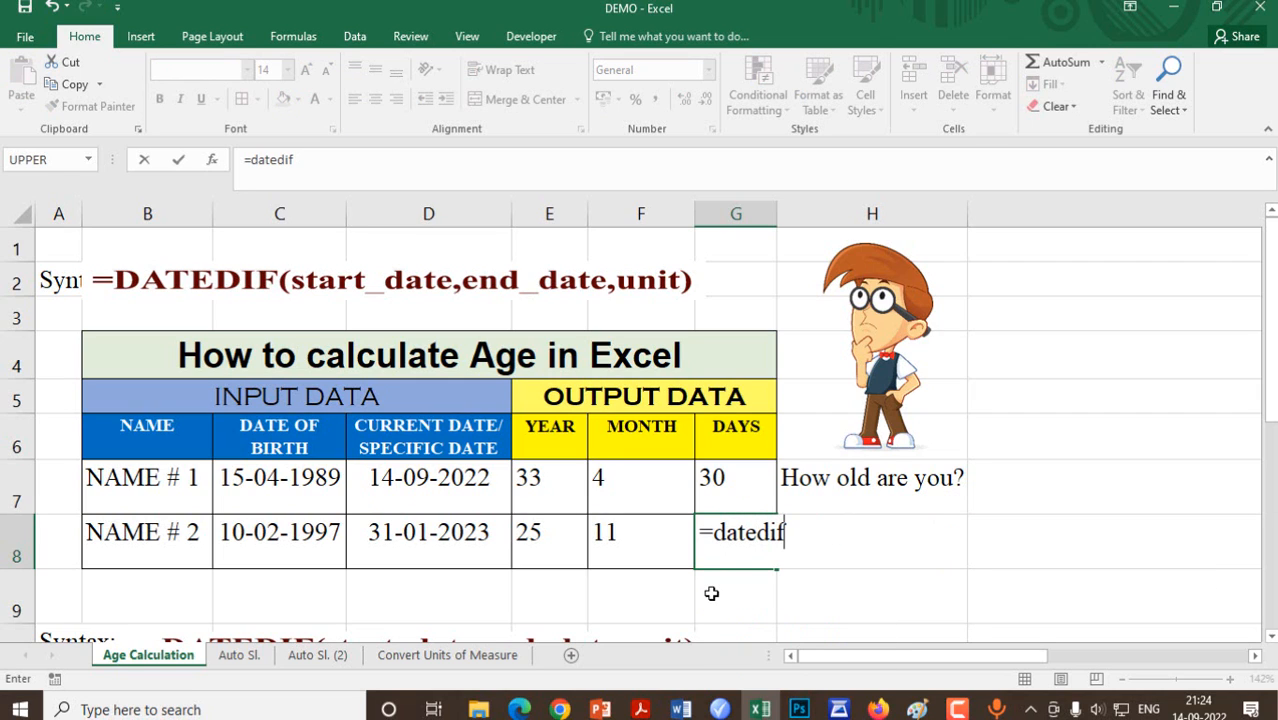
text(()
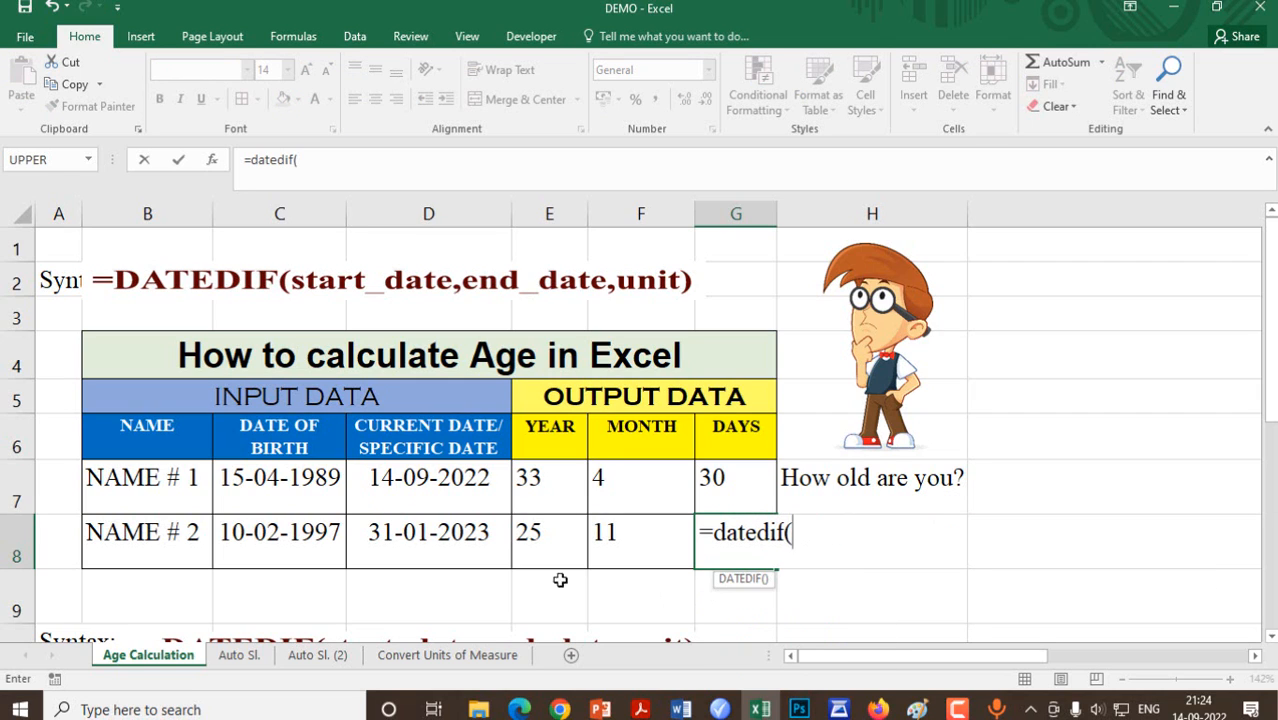
click(298, 540)
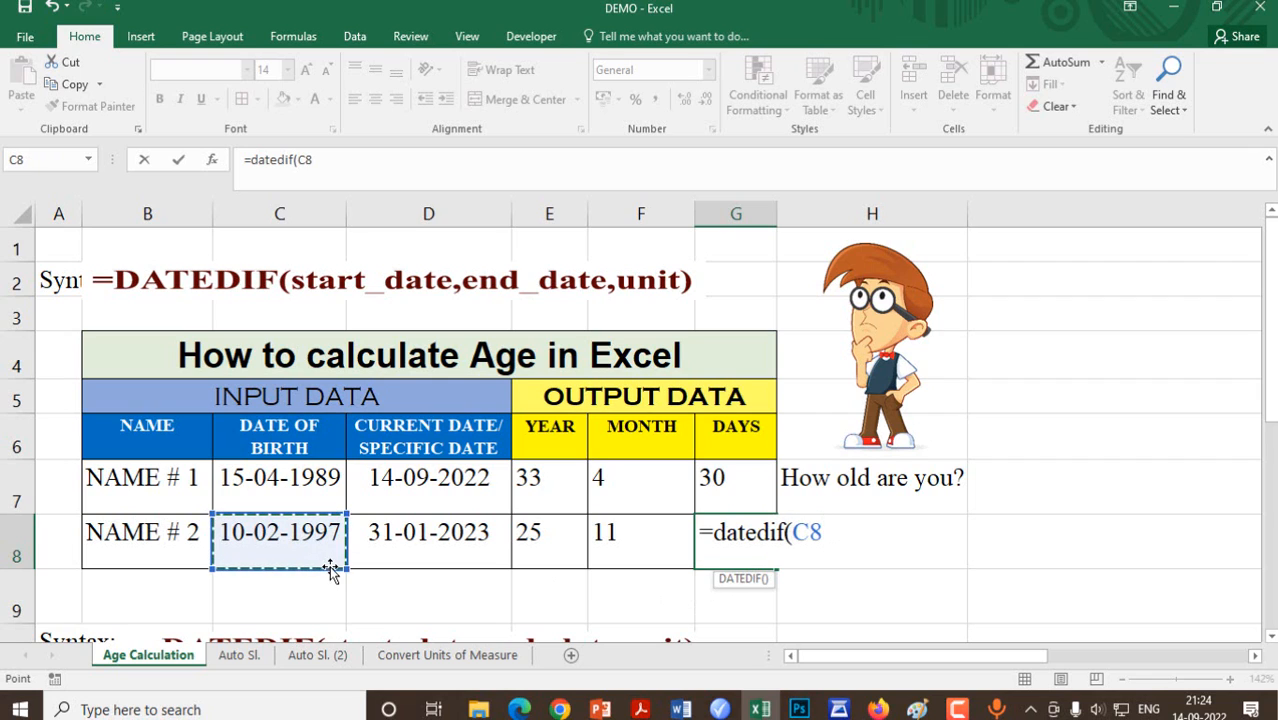
text(,)
click(443, 546)
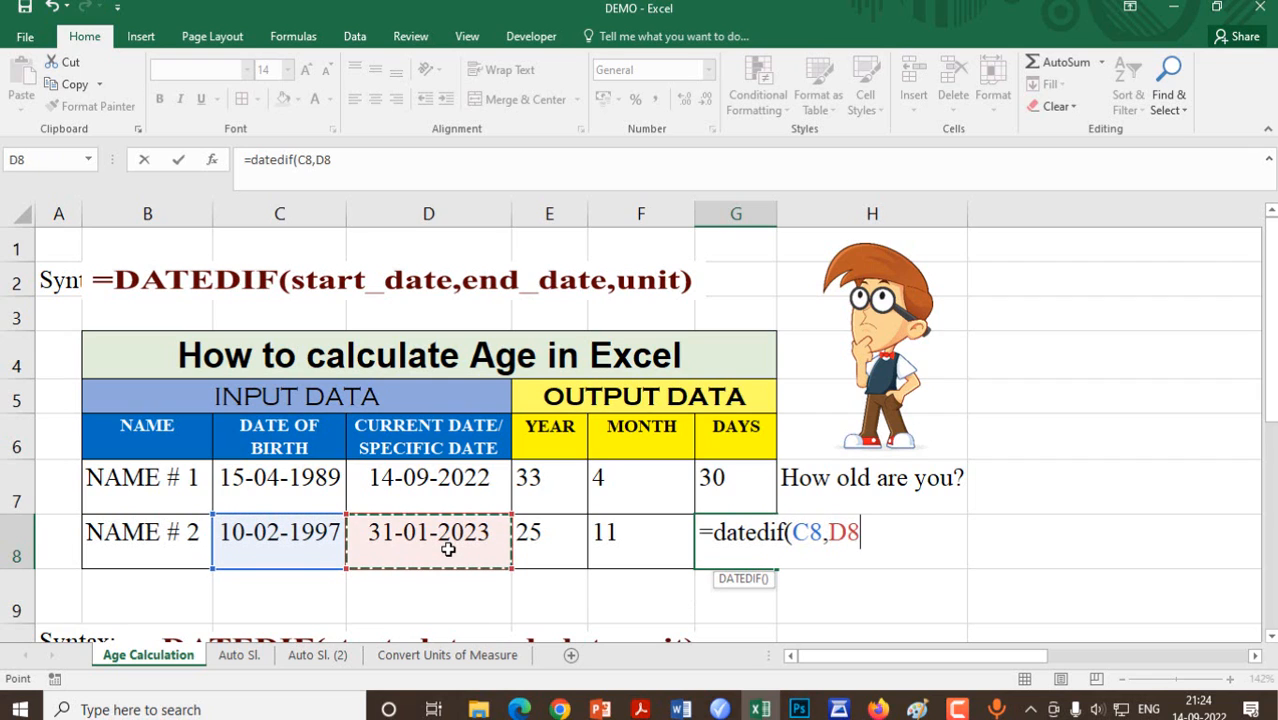
text(,")
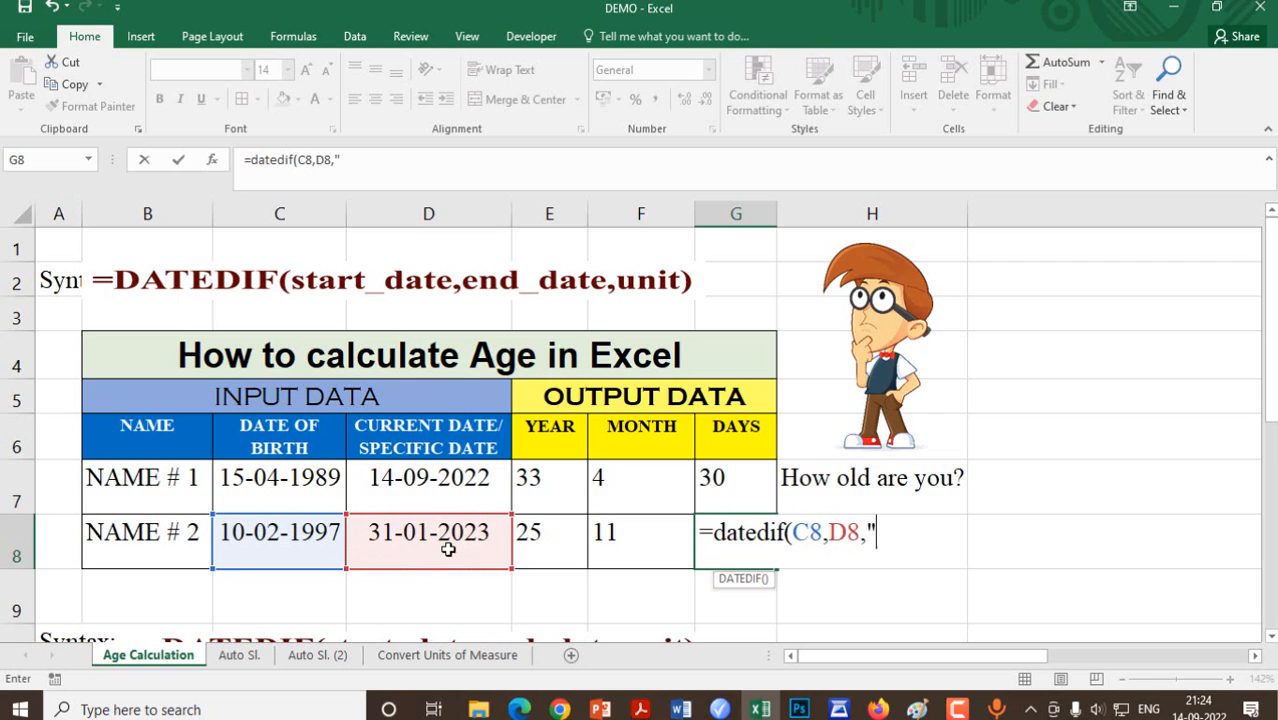
text(md"))
key(Return)
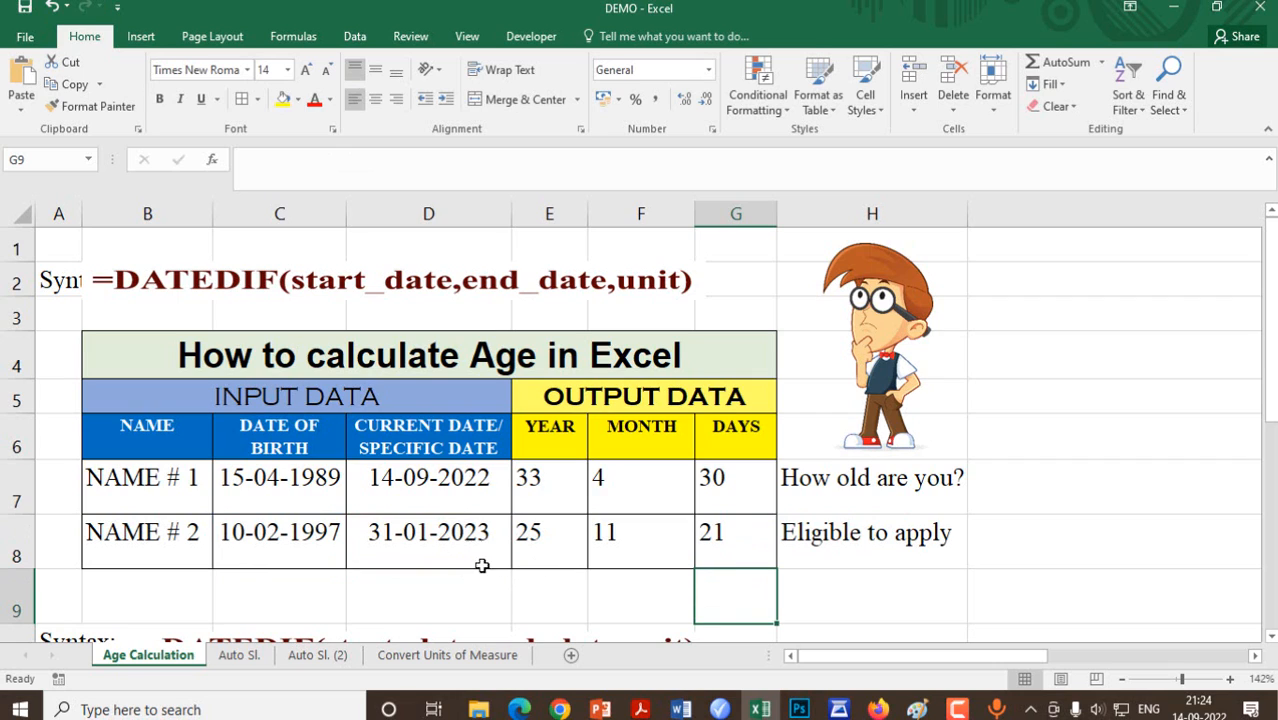
Review the year, month and days formulas and the specific date in the NAME # 2 row
click(538, 541)
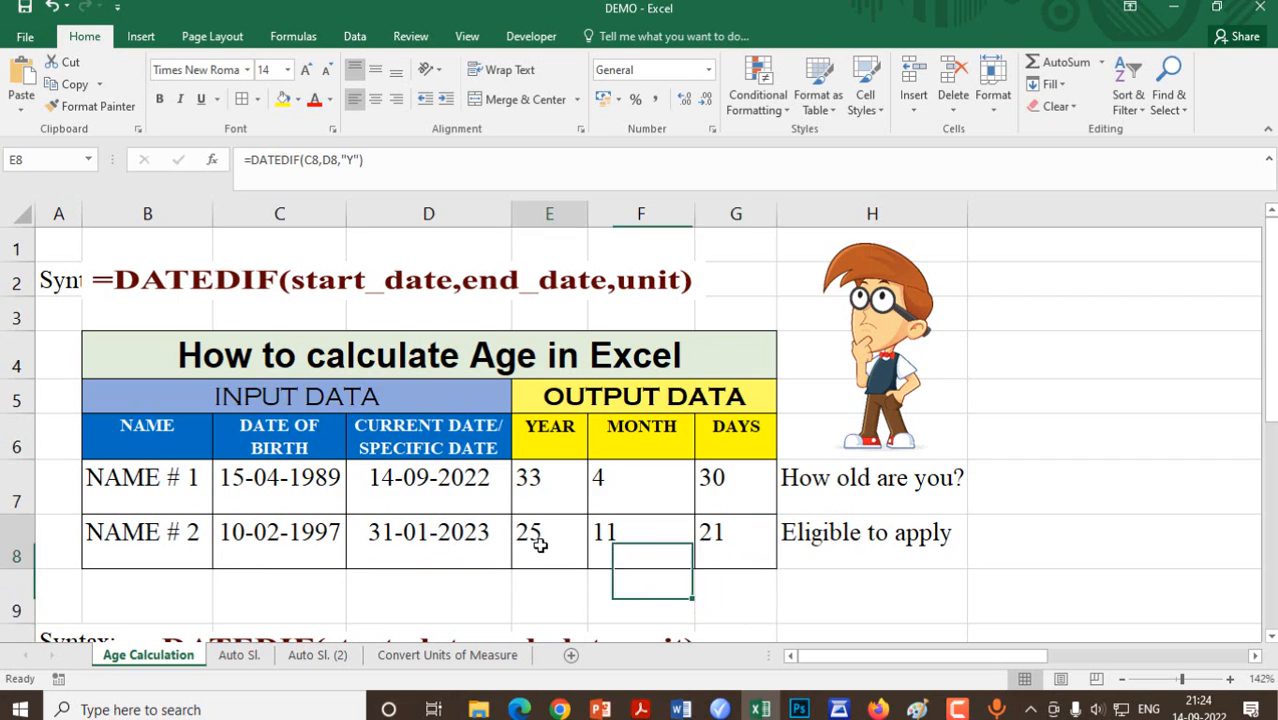
click(652, 548)
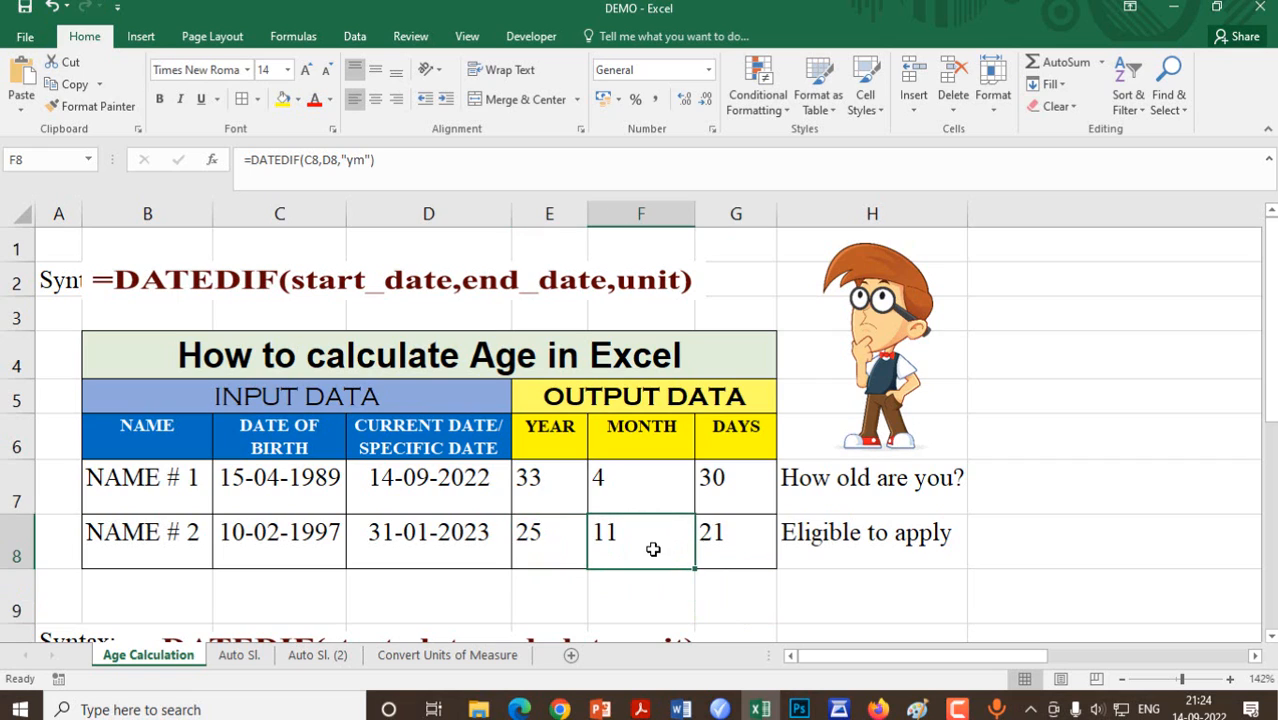
click(727, 546)
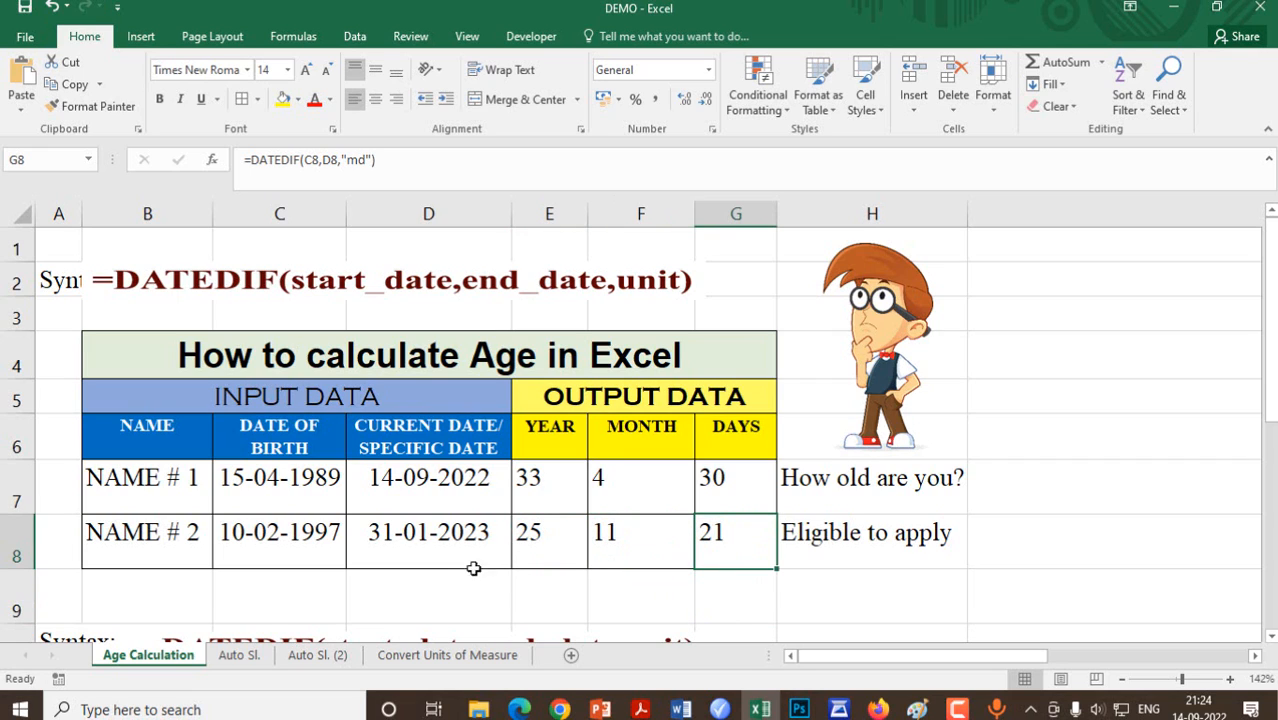
click(381, 538)
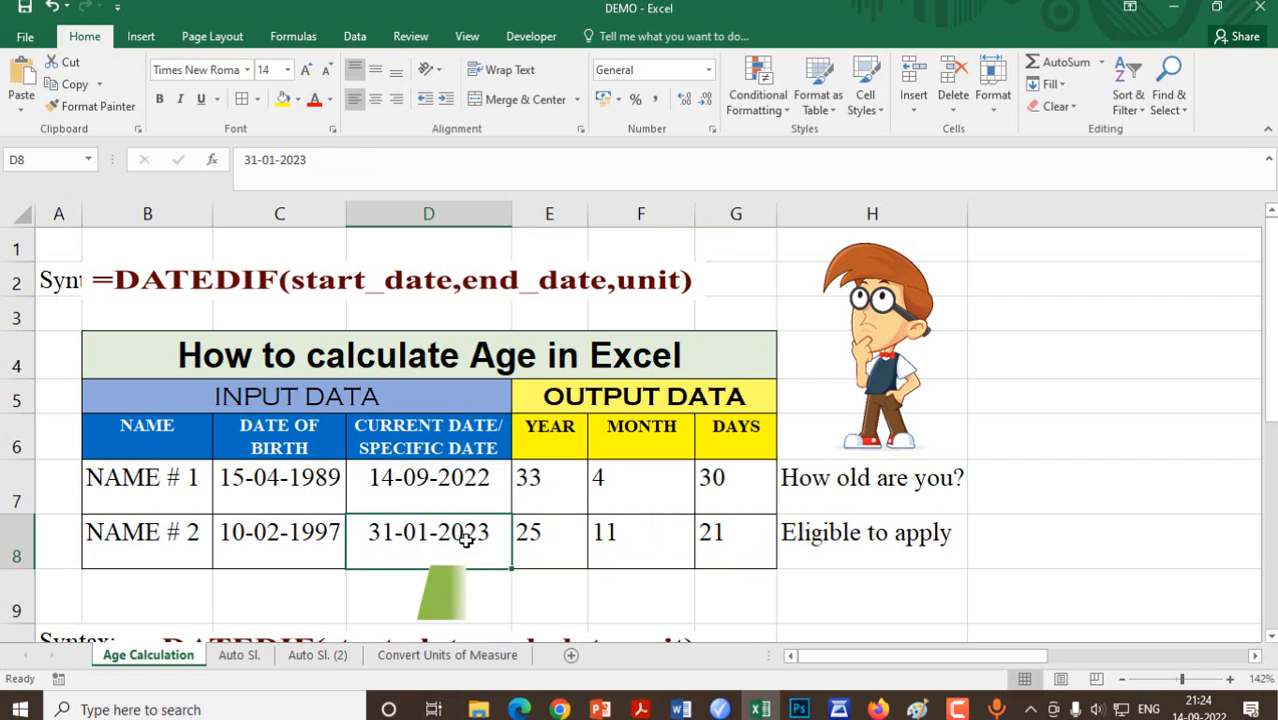